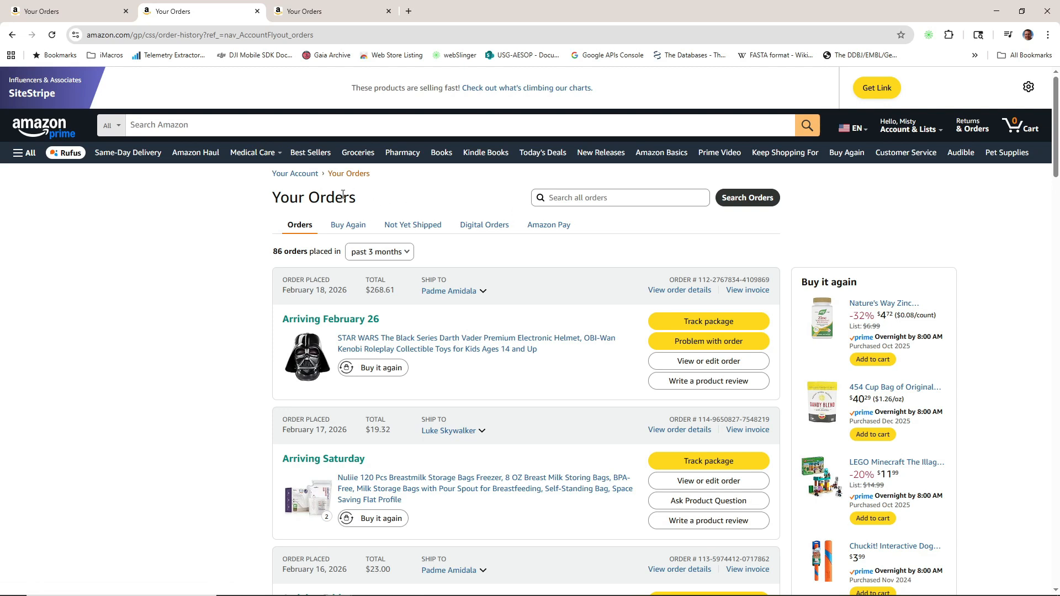
- Review the orders placed in the past 3 months down to the page numbers, and open the January 22, 2026 order's invoice
click(408, 254)
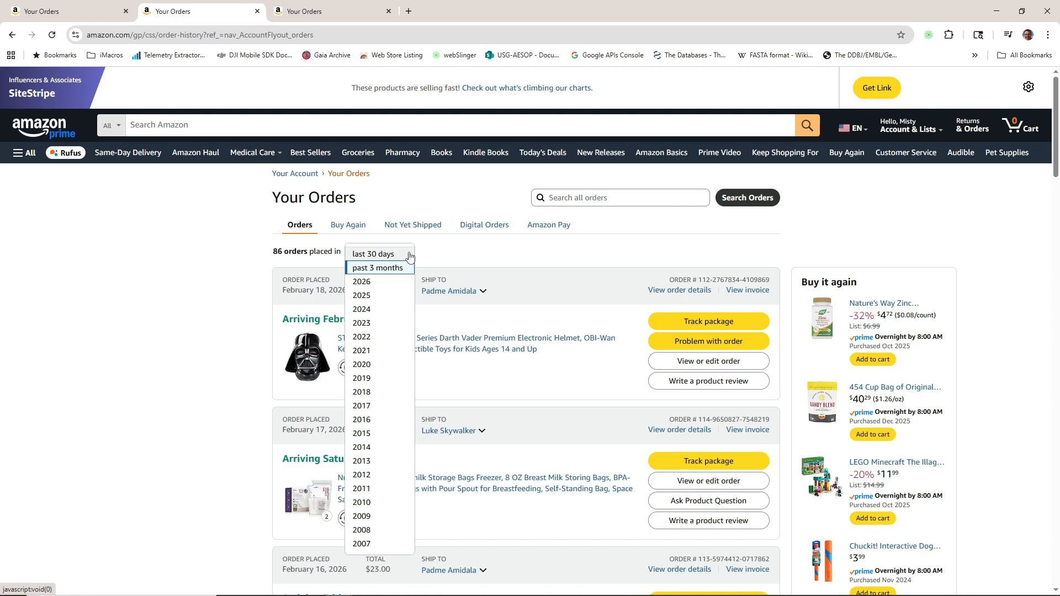
click(381, 269)
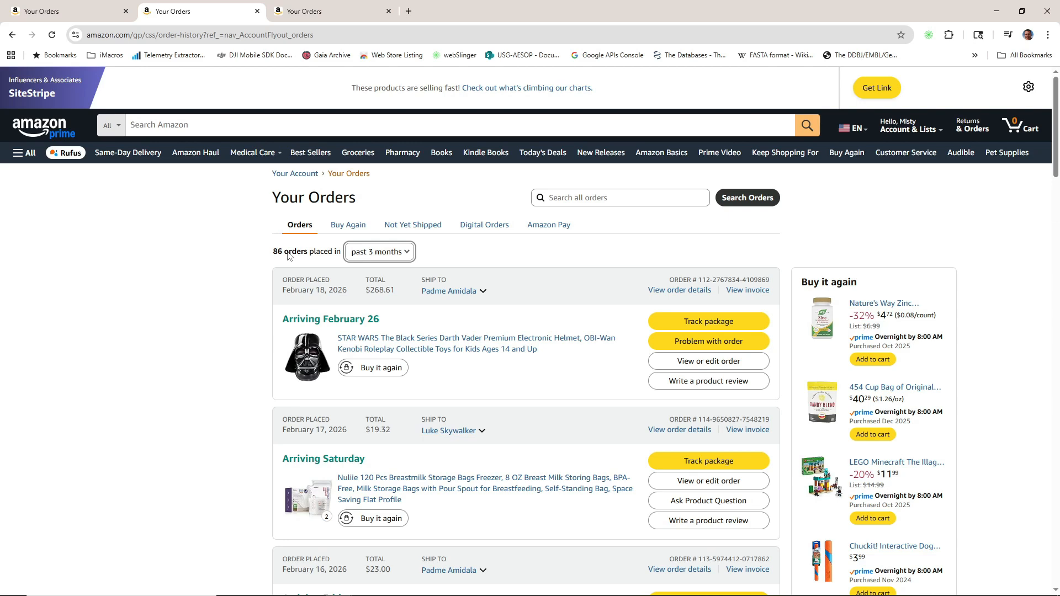
scroll(339, 259, down, 6)
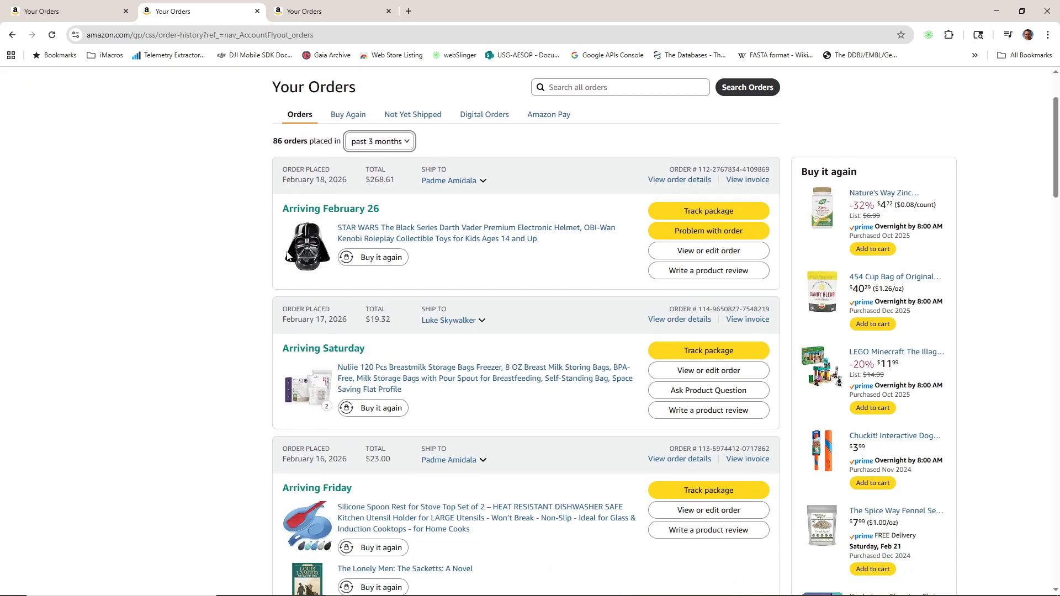
scroll(338, 259, down, 11)
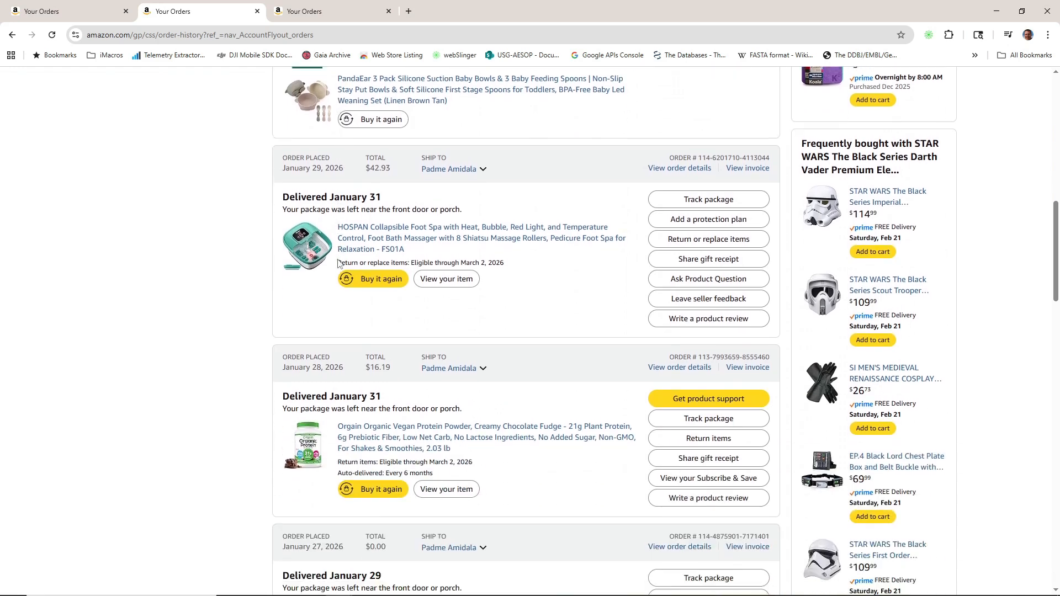
scroll(341, 265, down, 12)
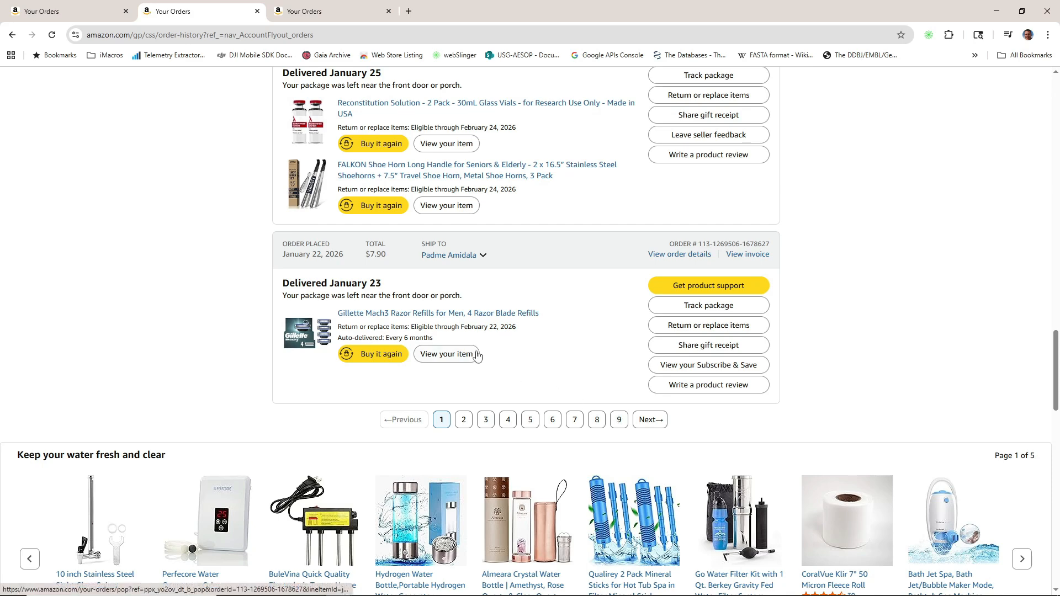
scroll(478, 355, up, 2)
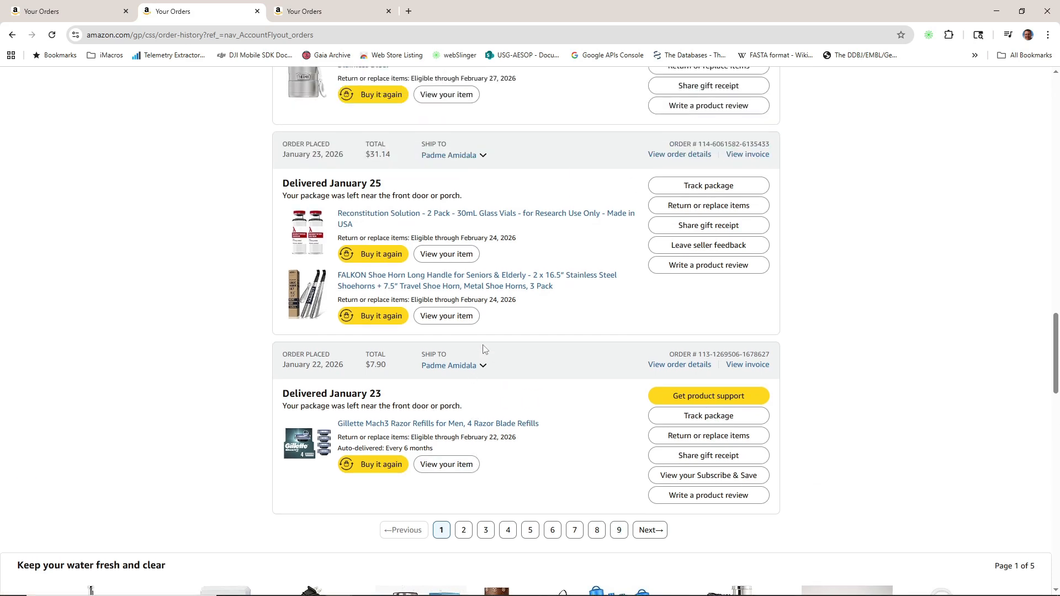
click(737, 370)
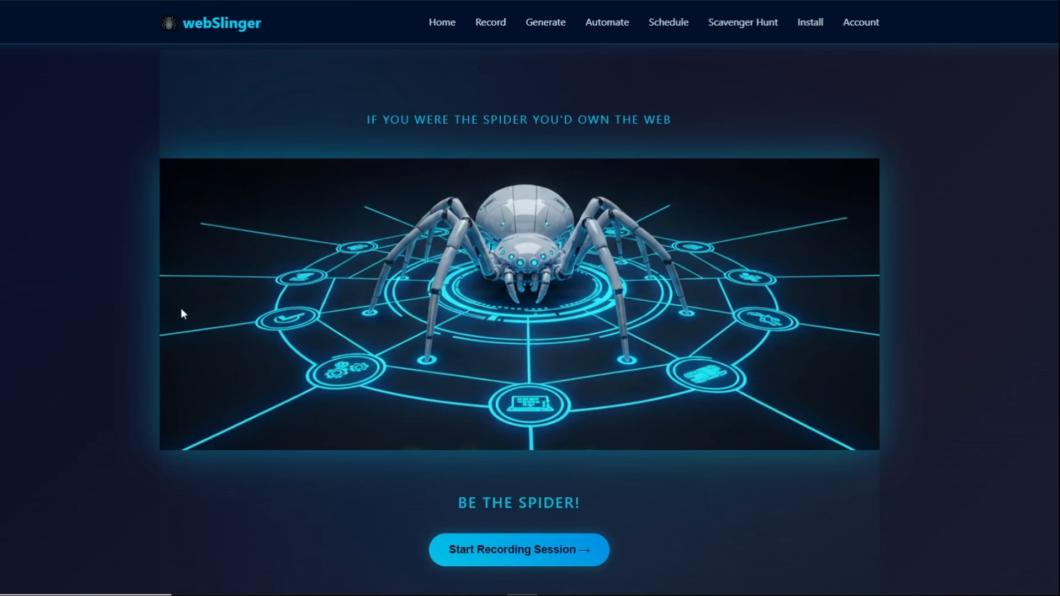
- Switch to webSlinger, open the Record Session Map form and look over its detailed task description
click(490, 26)
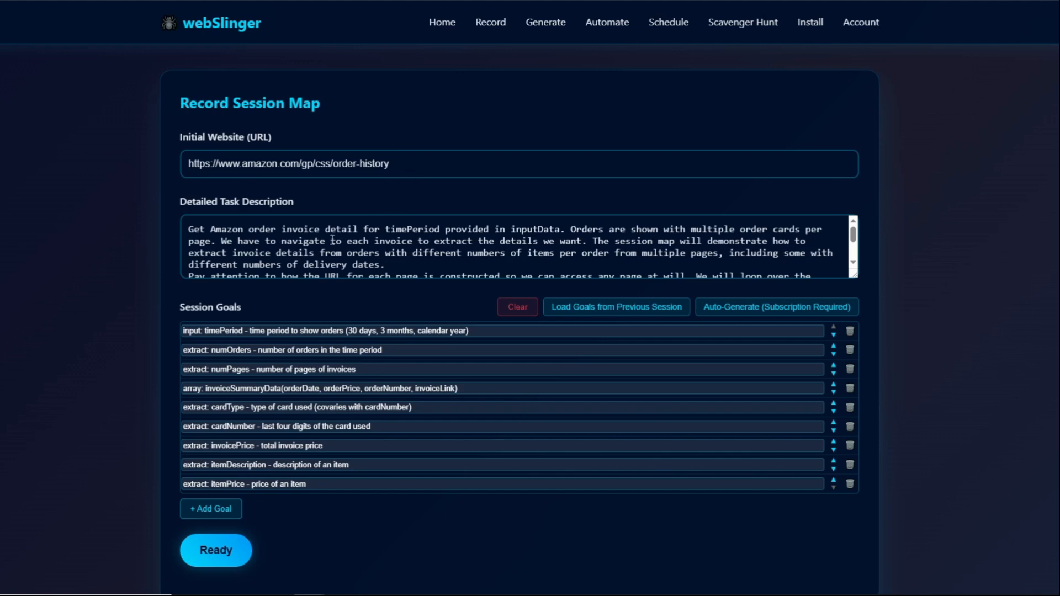
click(853, 238)
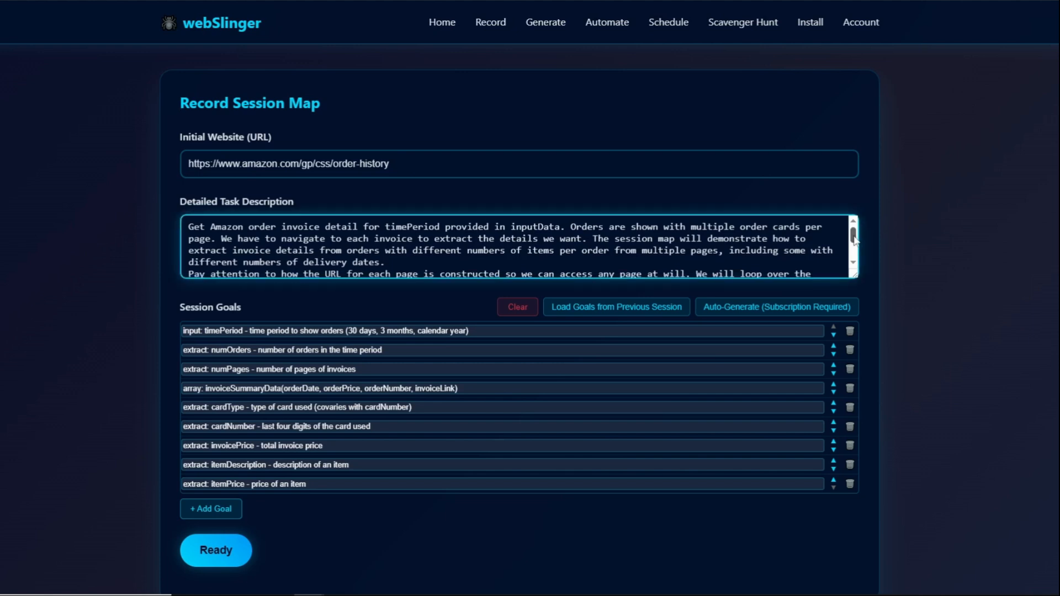
drag(854, 238, 861, 256)
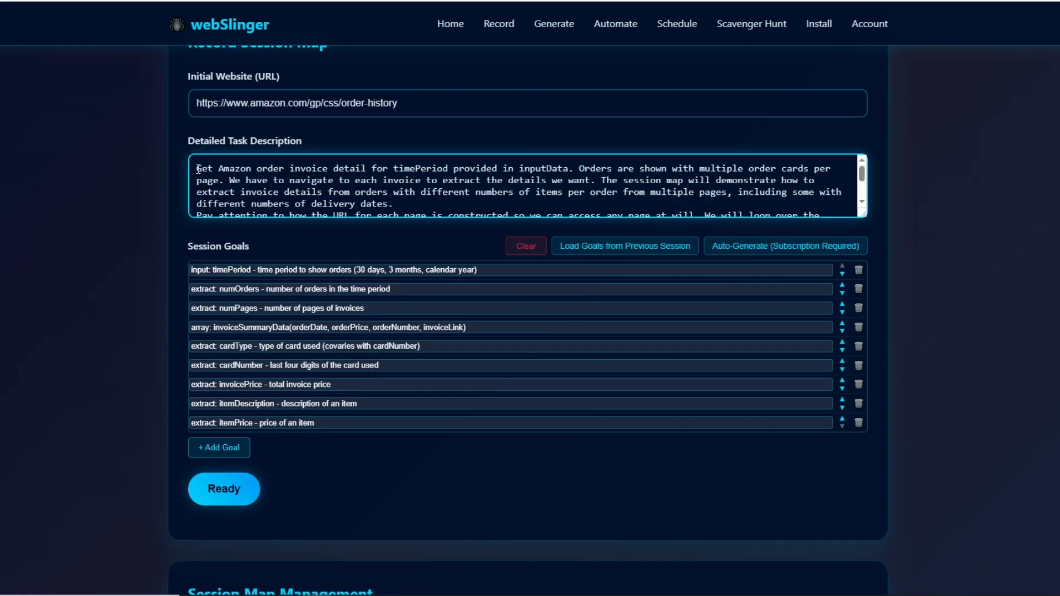
- Read the detailed task description sentence by sentence, from the timePeriod input through page looping and output data to the item proximity requirement
drag(198, 168, 369, 168)
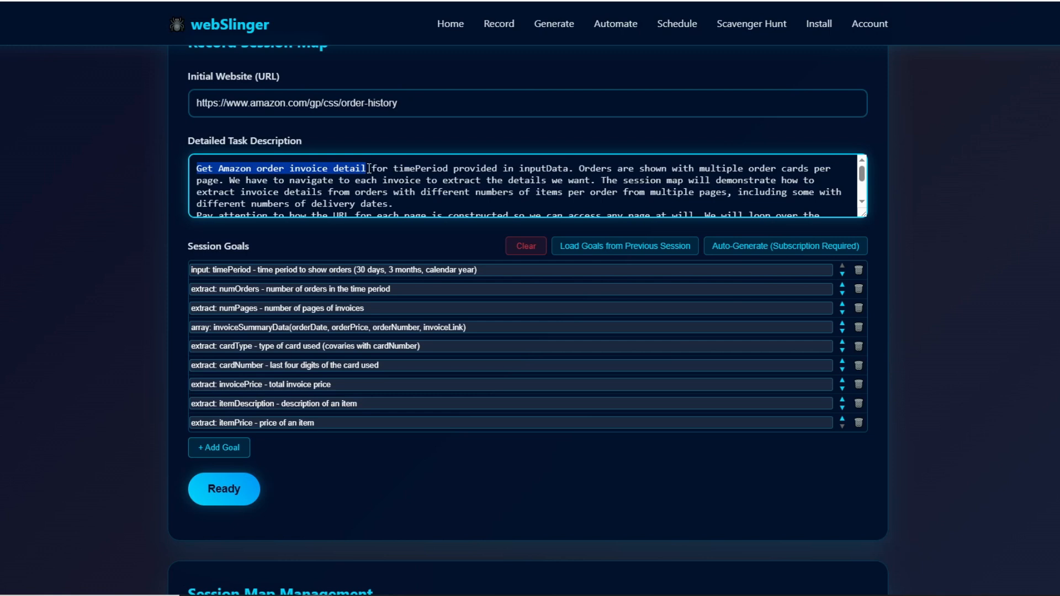
drag(369, 169, 572, 169)
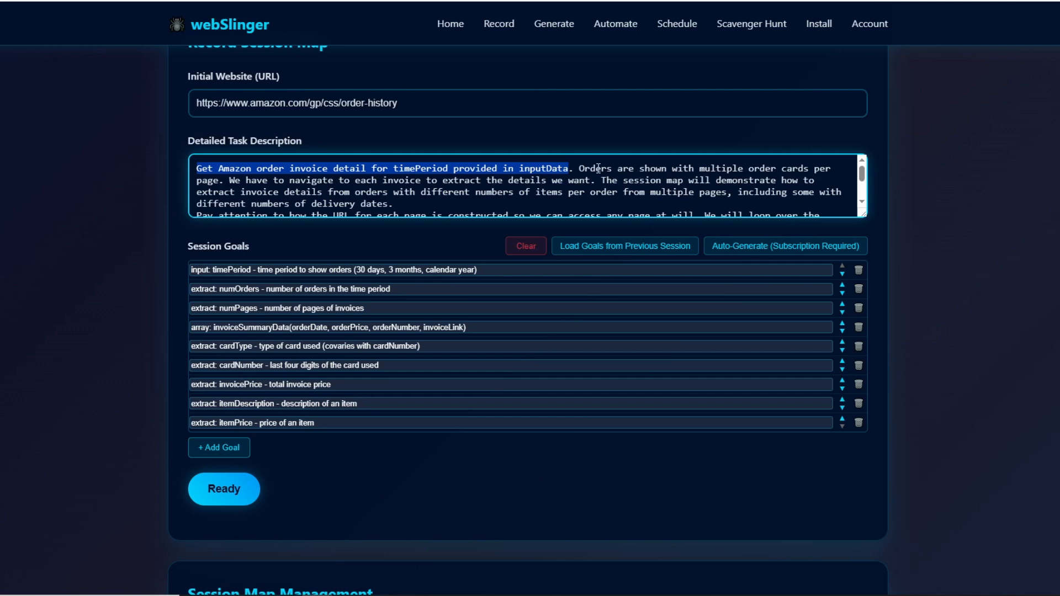
drag(579, 169, 597, 182)
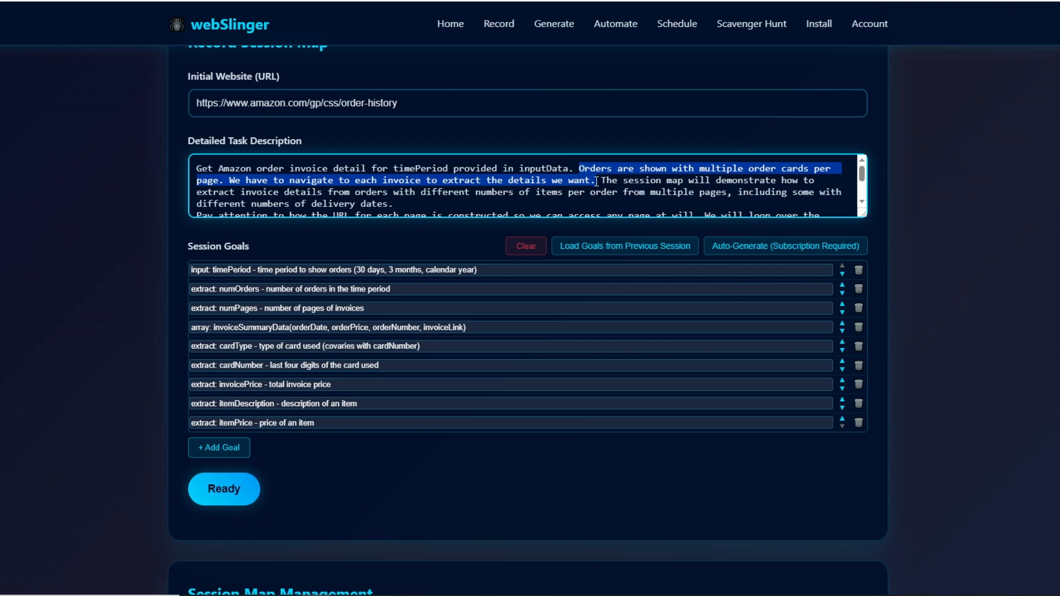
drag(597, 181, 598, 201)
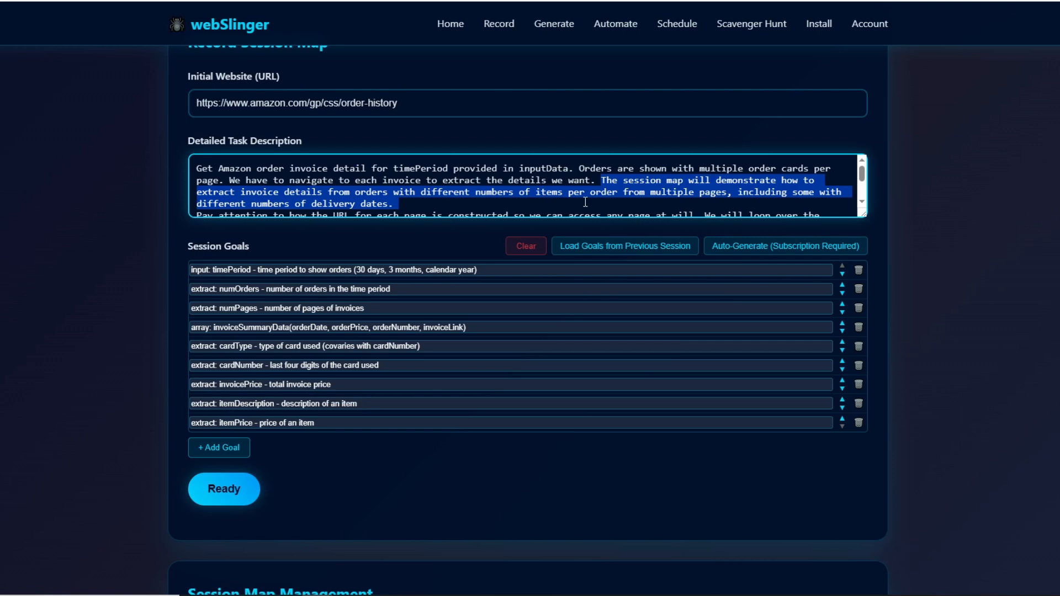
scroll(585, 202, down, 1)
drag(196, 190, 700, 191)
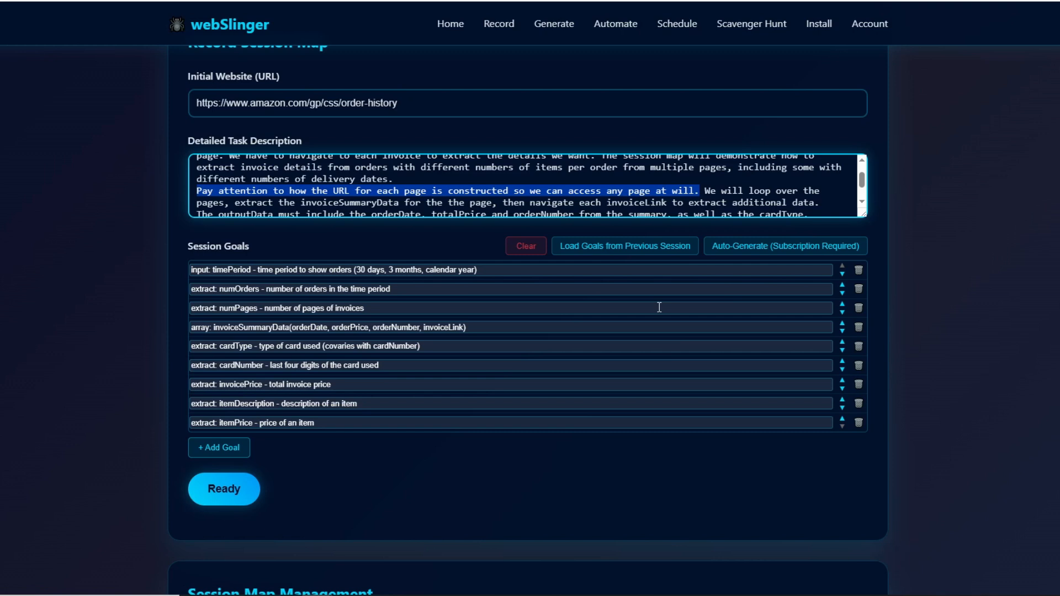
drag(705, 191, 822, 188)
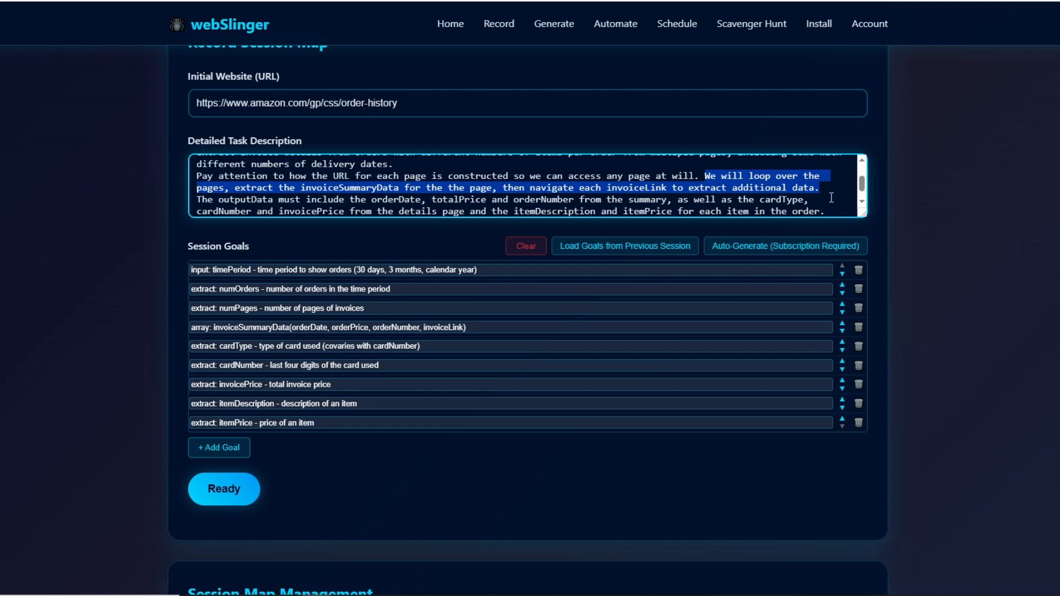
drag(197, 200, 827, 194)
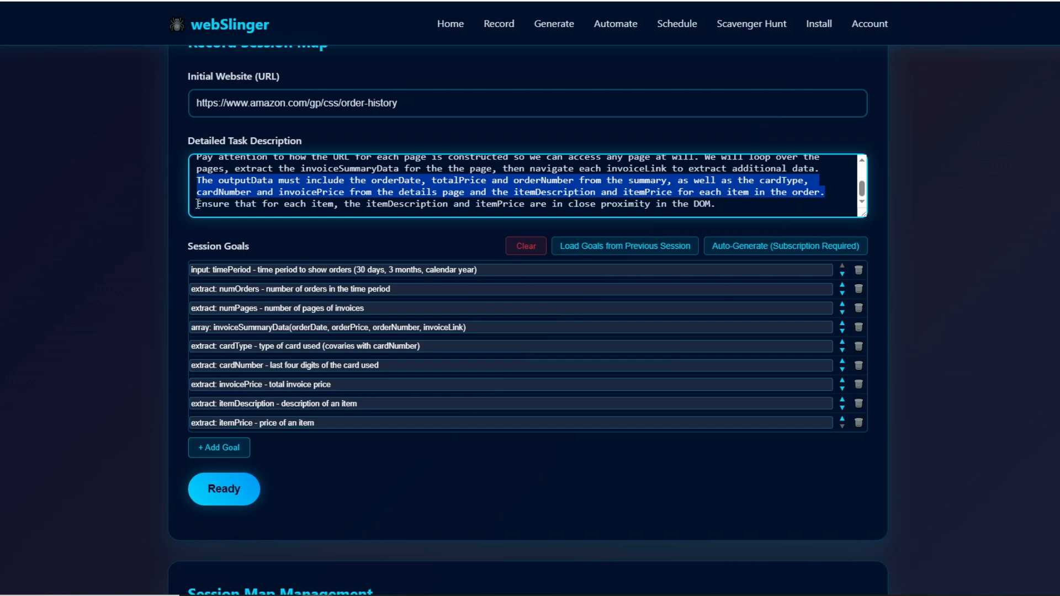
drag(196, 204, 554, 219)
drag(674, 220, 725, 210)
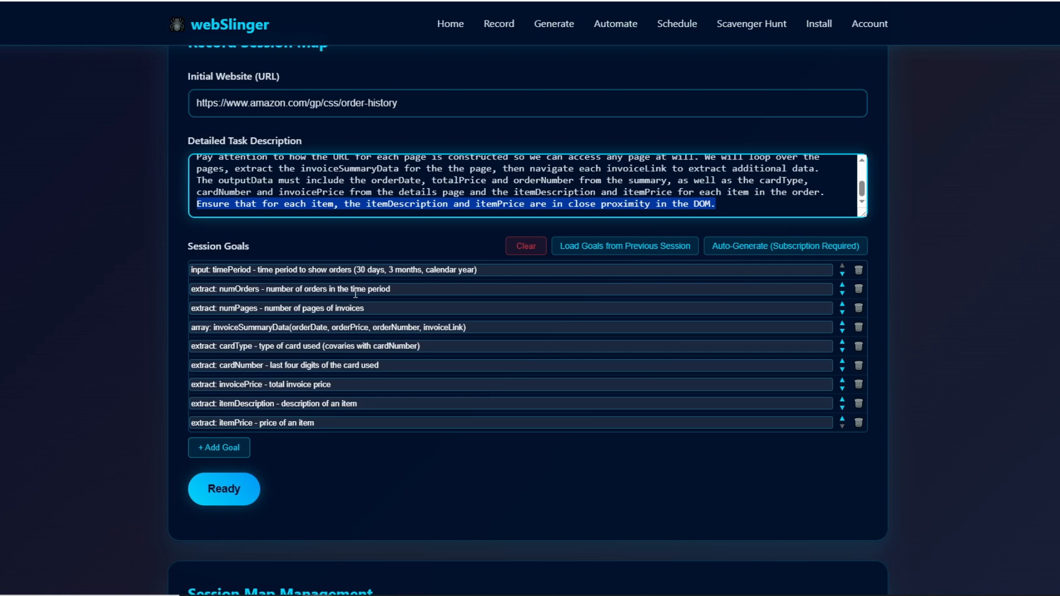
- Start the recording session and record the order time-period input by option text as "past 3 months" on both tabs
click(226, 488)
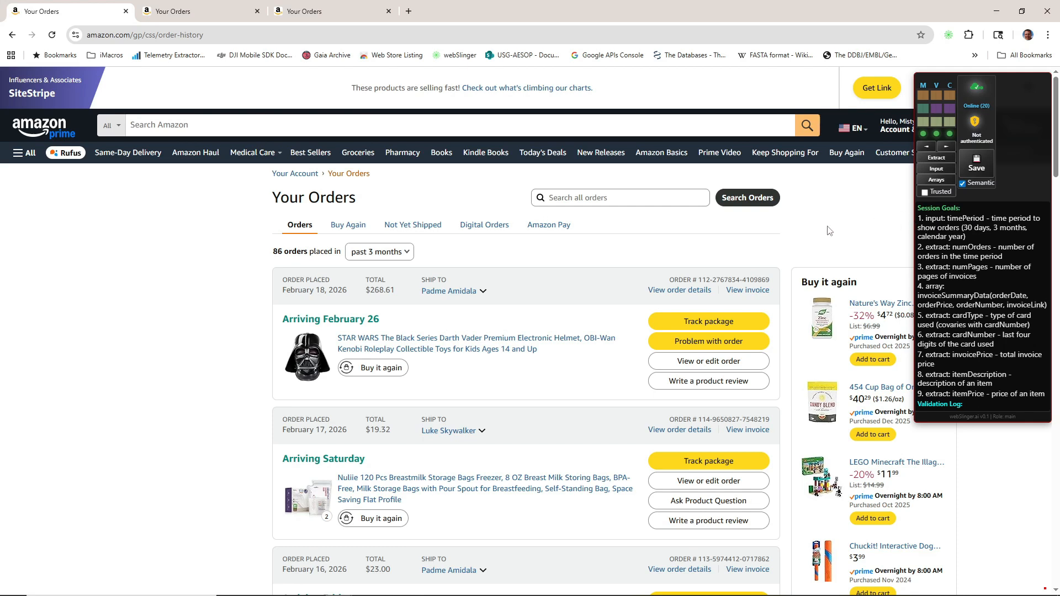
click(936, 168)
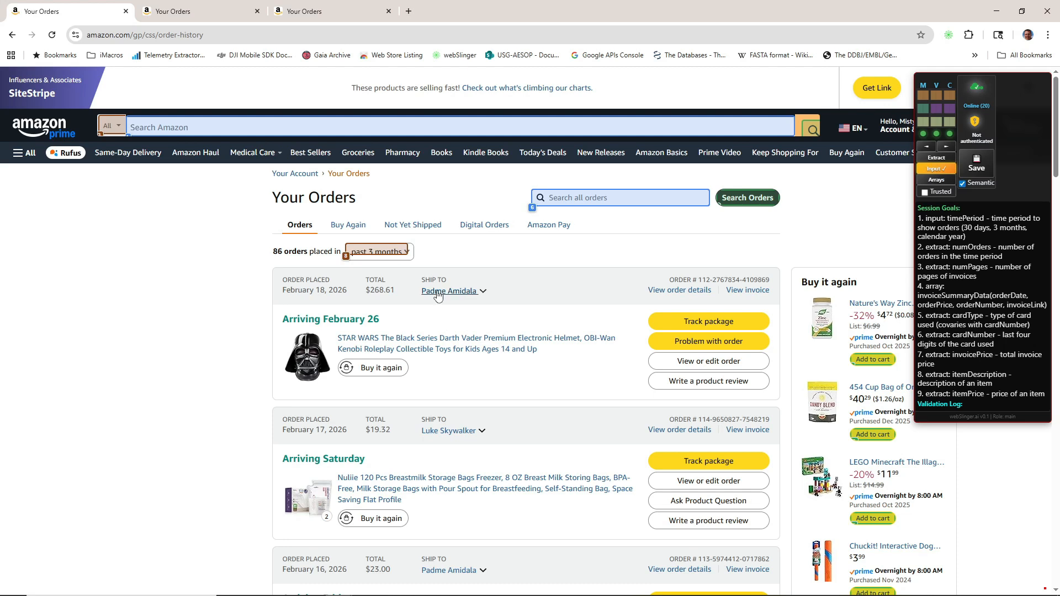
click(378, 253)
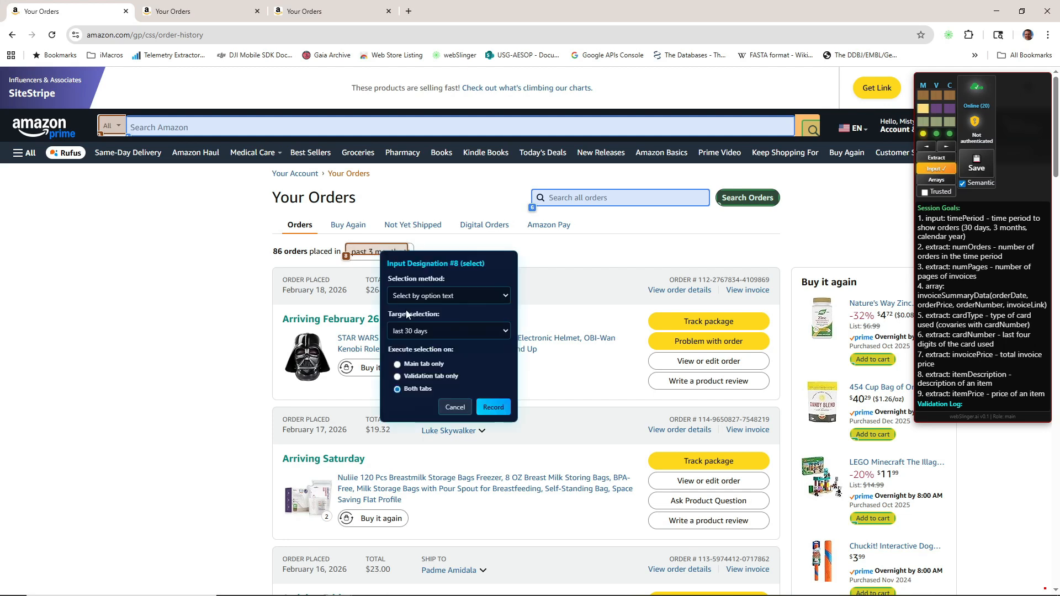
click(460, 332)
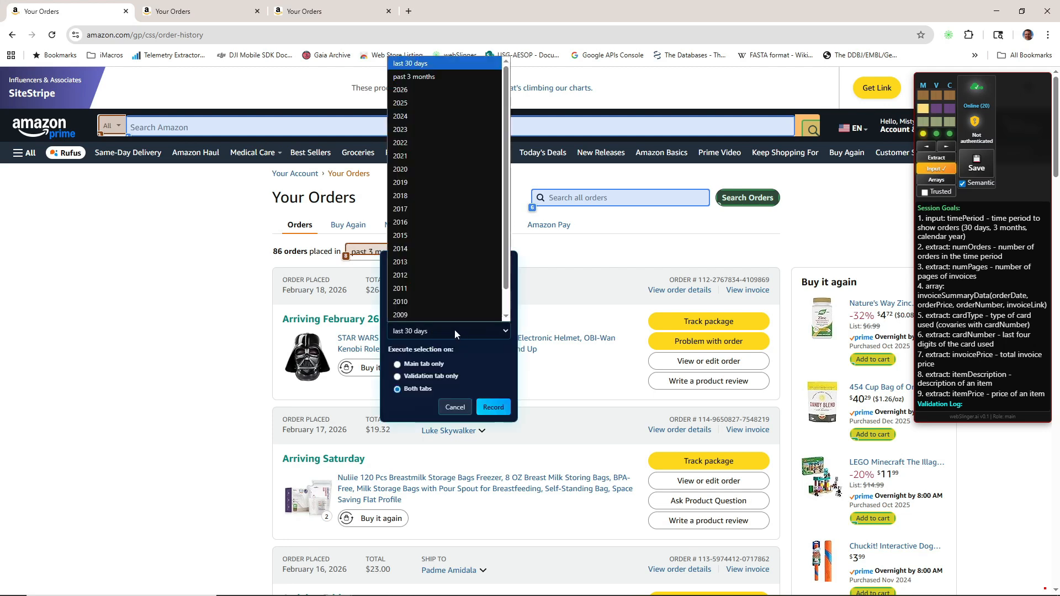
click(435, 75)
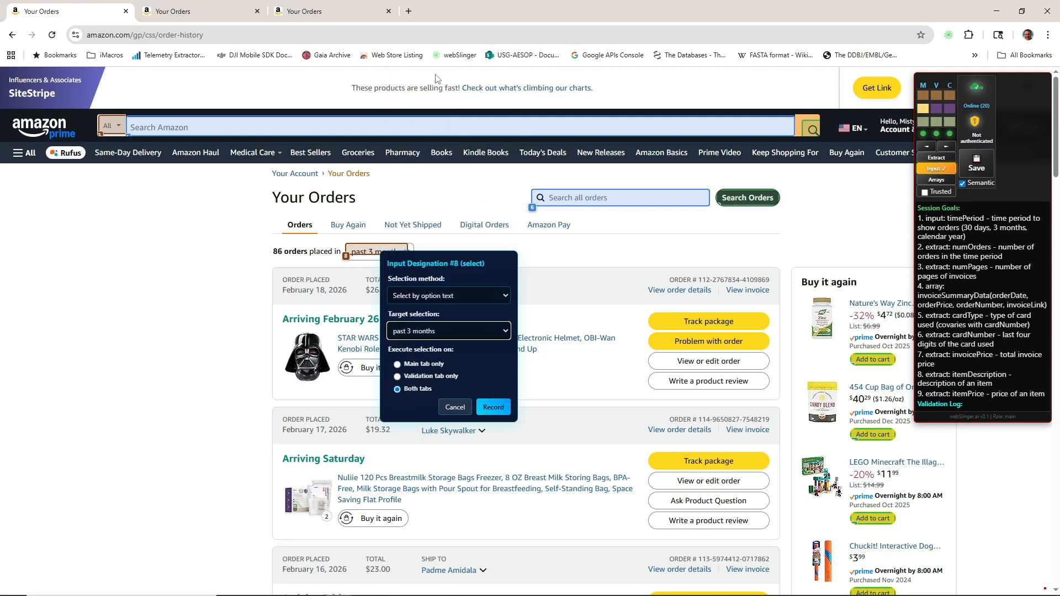
click(493, 409)
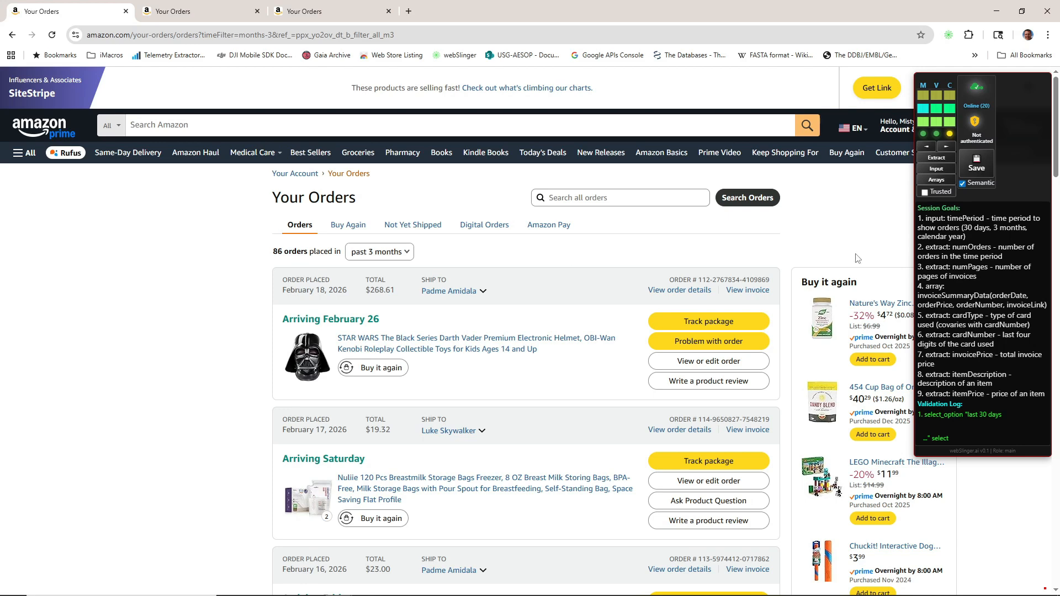
- Record the numeric text of the "orders placed in" label as the number-of-orders extraction, and leave extraction mode
click(935, 158)
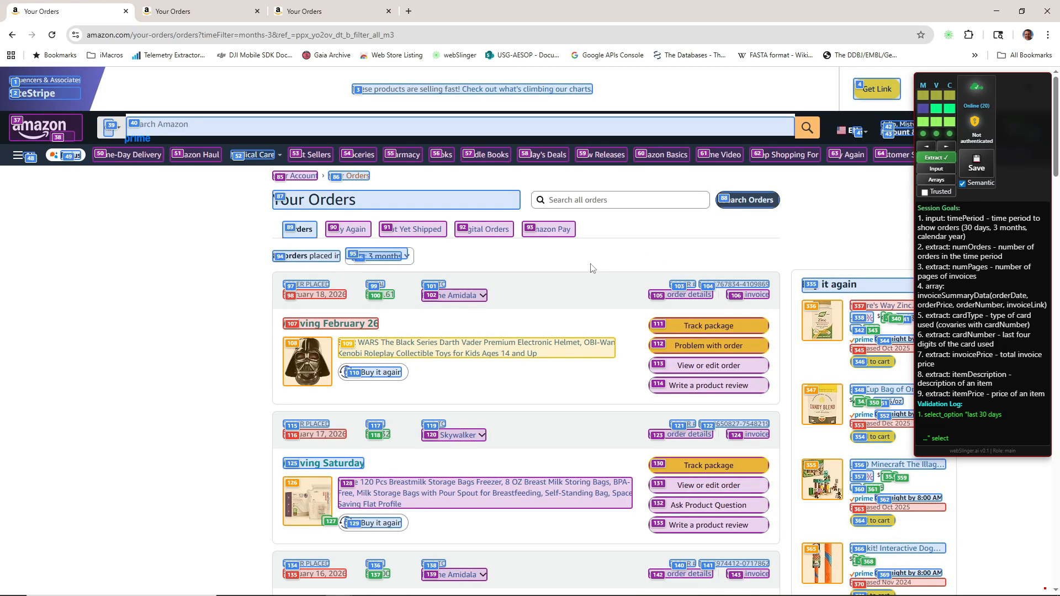
click(315, 260)
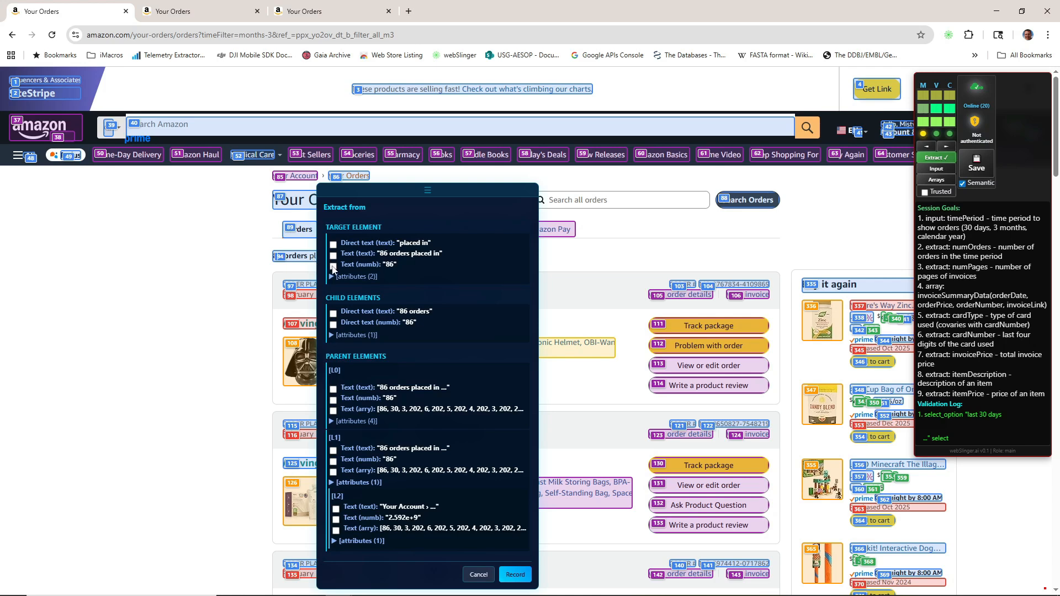
click(333, 266)
click(514, 575)
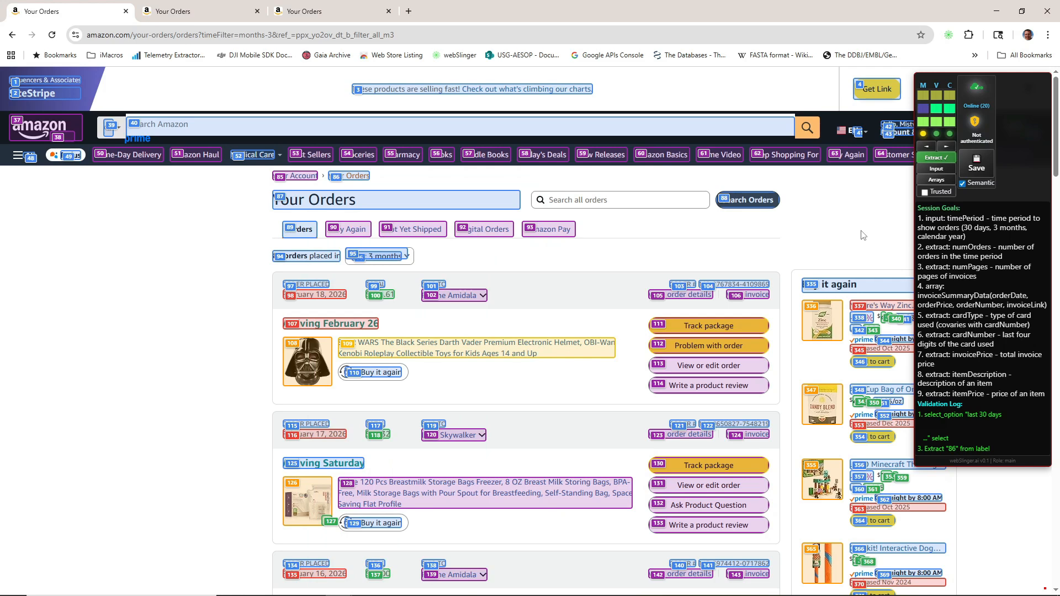
click(931, 161)
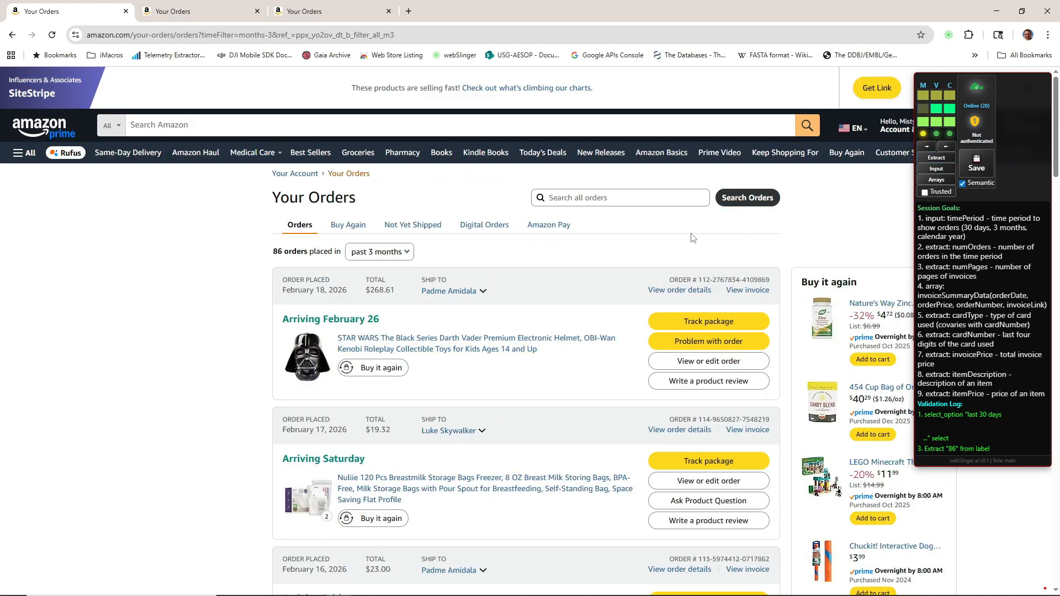
- Record the last page number in the order list's pagination as a numeric direct-text extraction for the number of pages
scroll(673, 238, down, 1)
scroll(673, 238, down, 10)
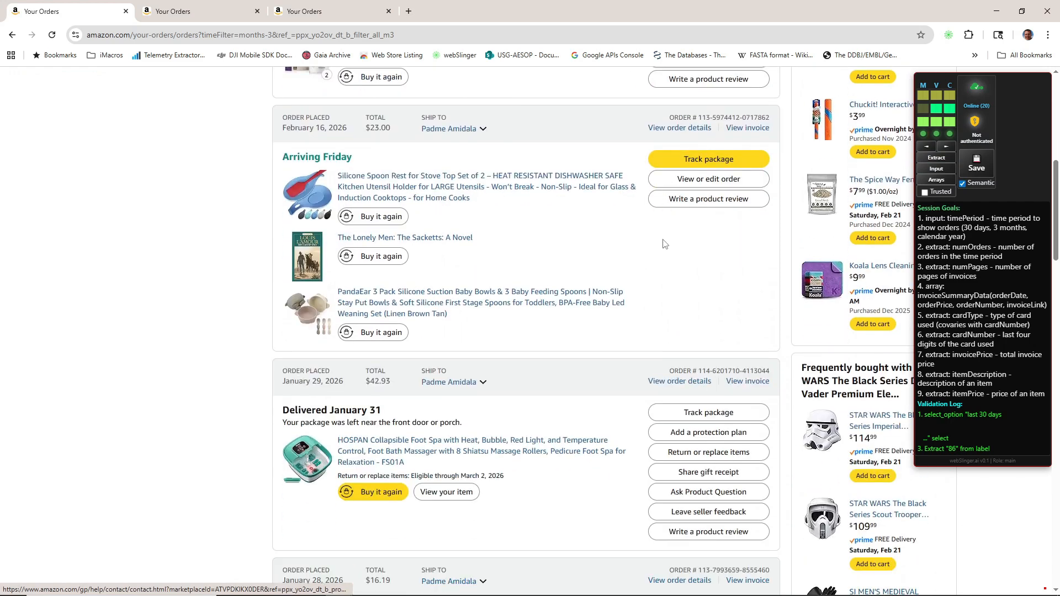
scroll(662, 243, down, 10)
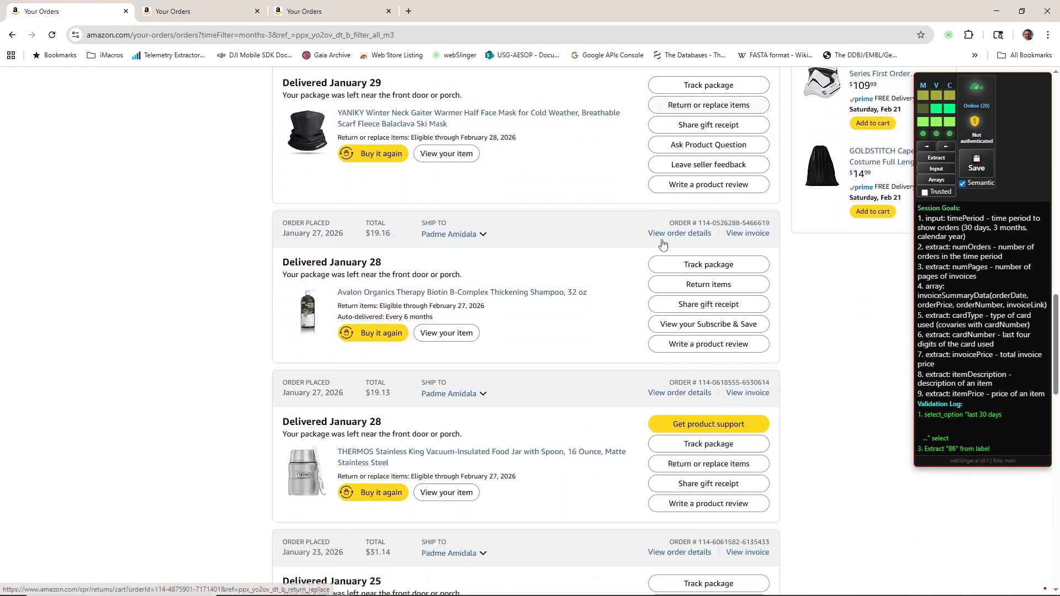
scroll(663, 243, down, 10)
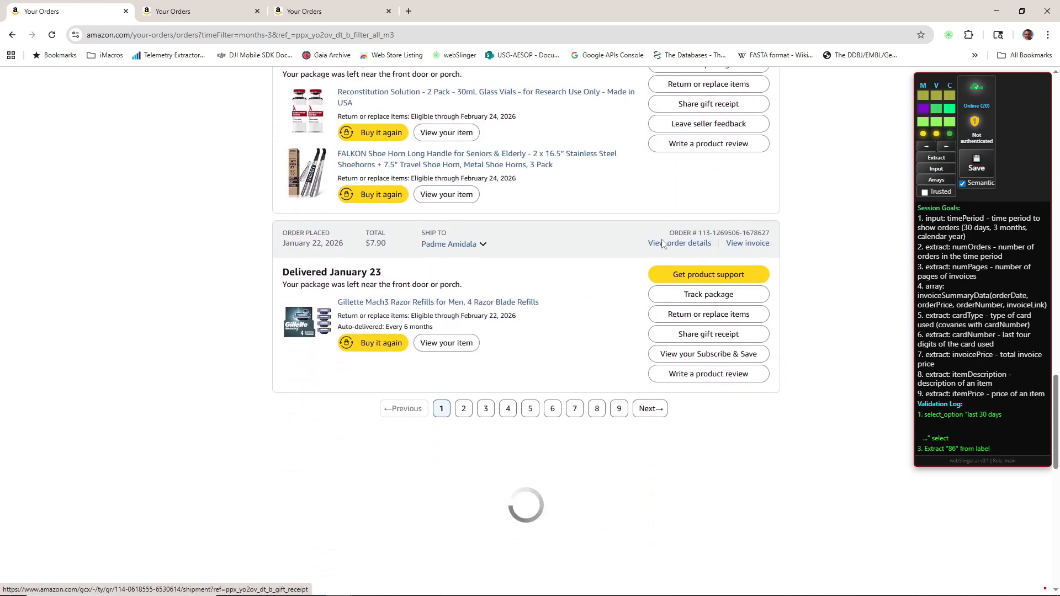
scroll(662, 243, up, 1)
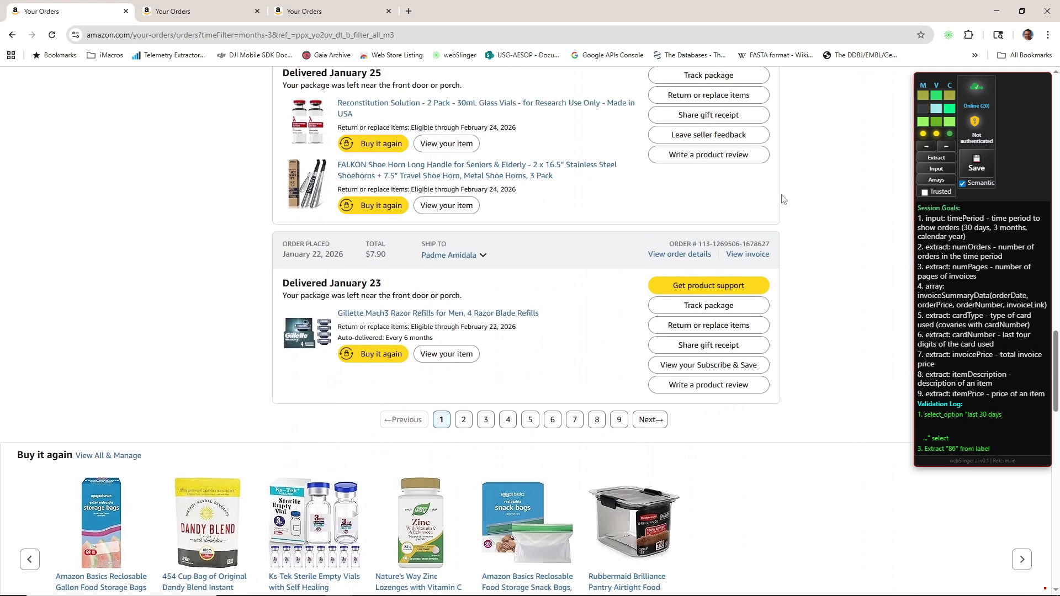
click(936, 158)
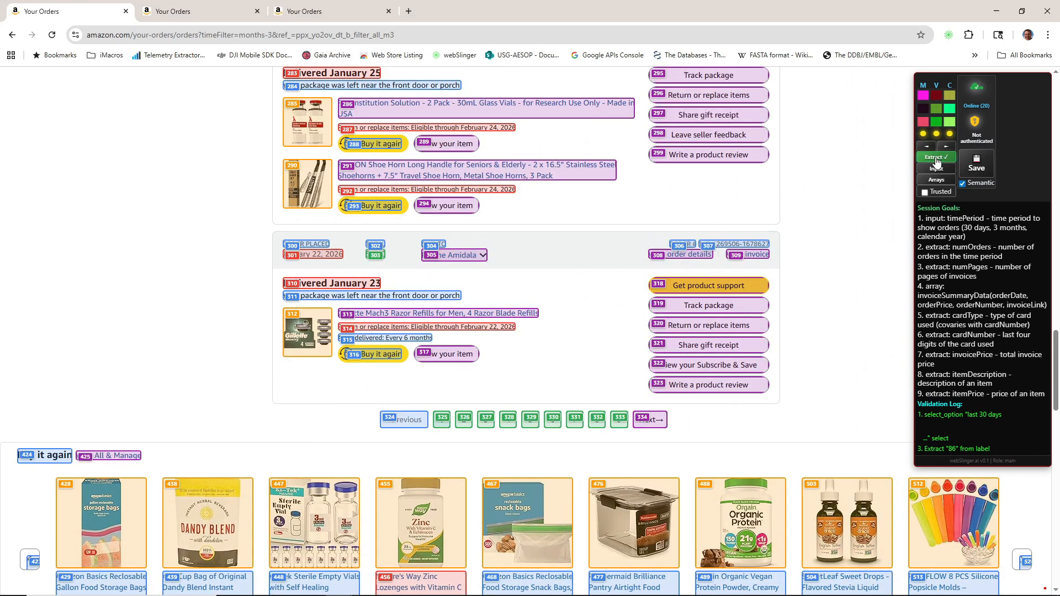
click(619, 425)
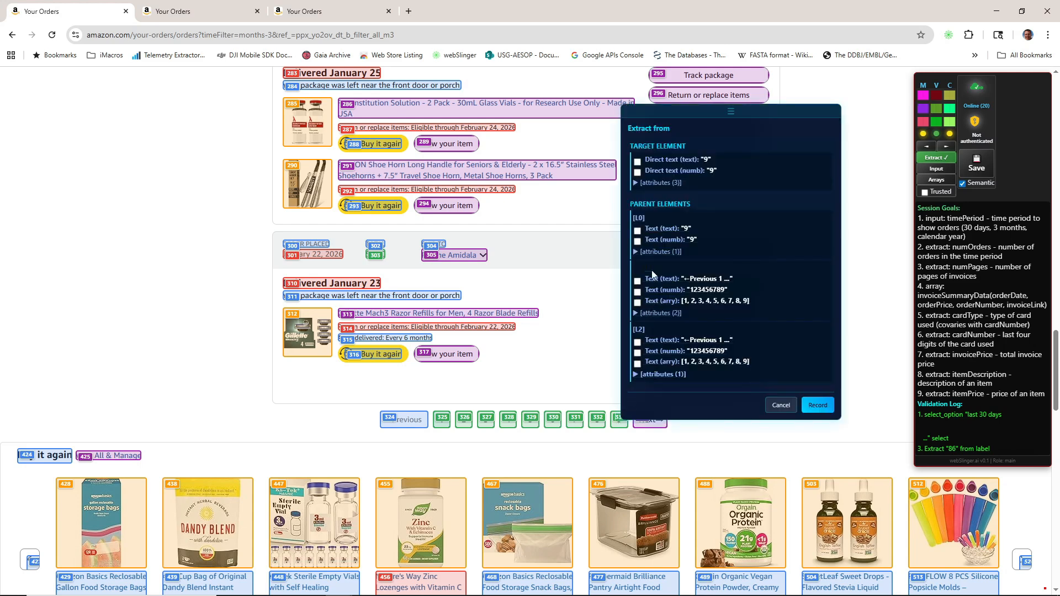
click(638, 173)
click(815, 406)
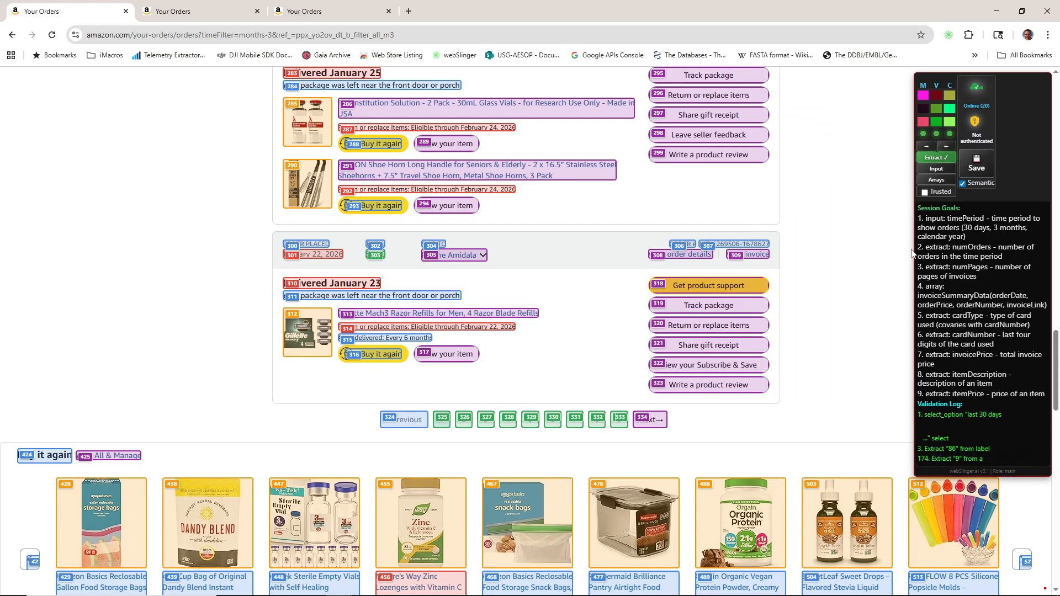
- Leave extraction mode and open the array extraction for the repeating order cards, named invoiceSummaryData
click(928, 158)
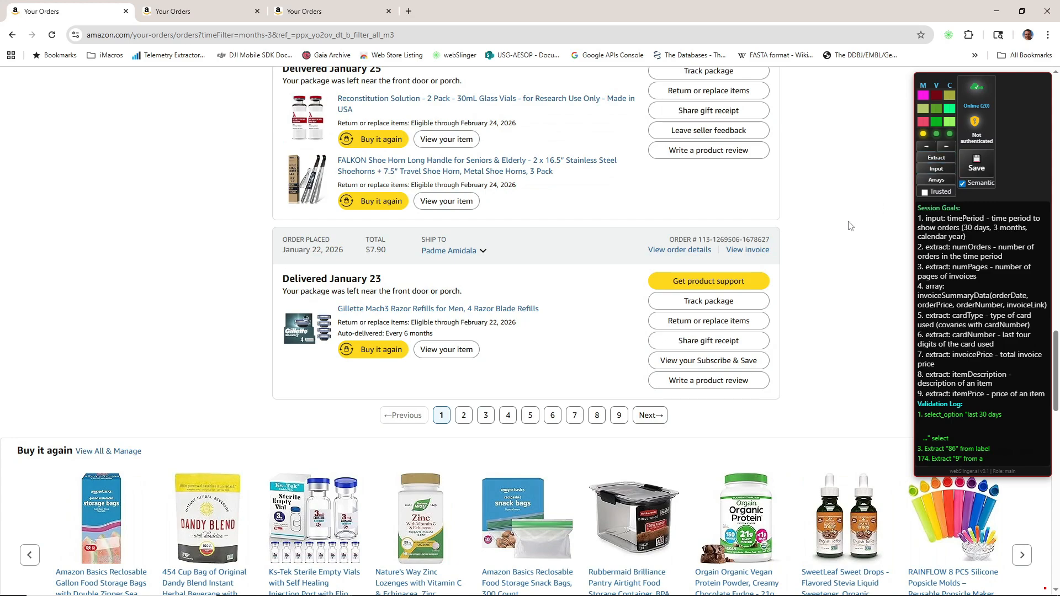
scroll(850, 226, up, 8)
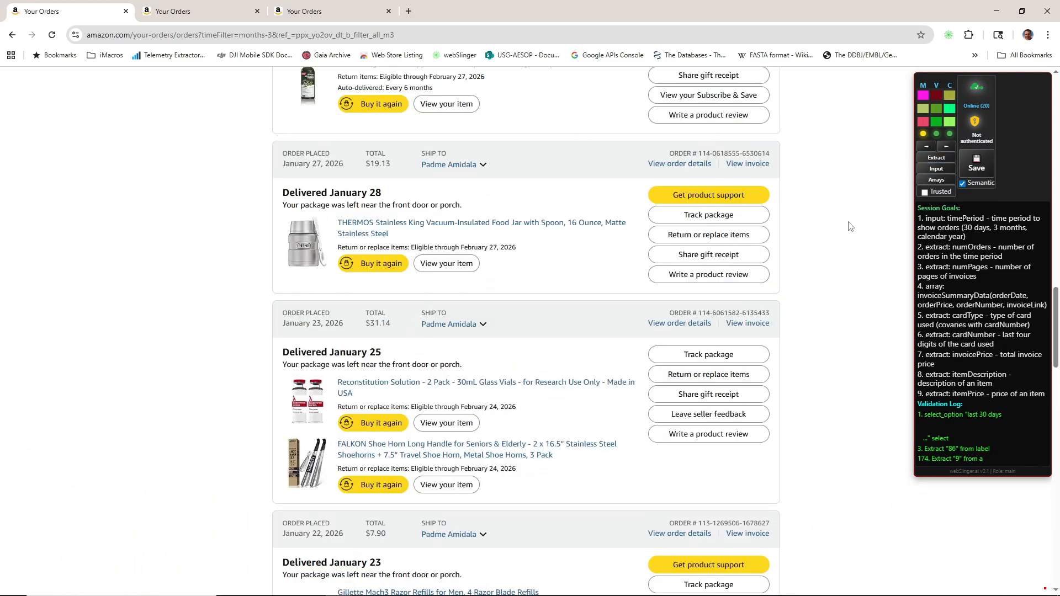
scroll(850, 226, up, 7)
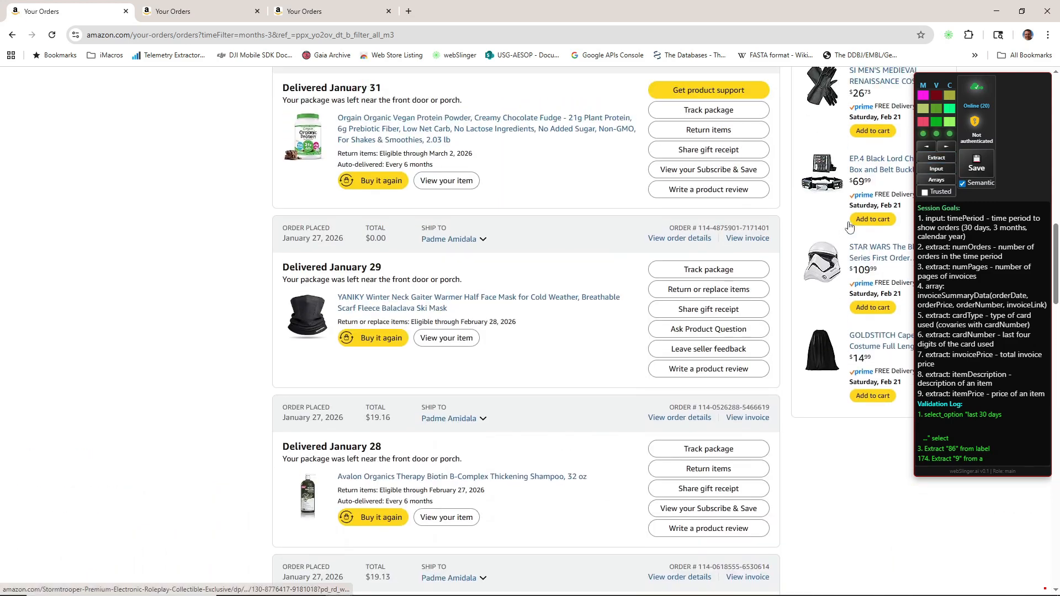
scroll(851, 226, up, 4)
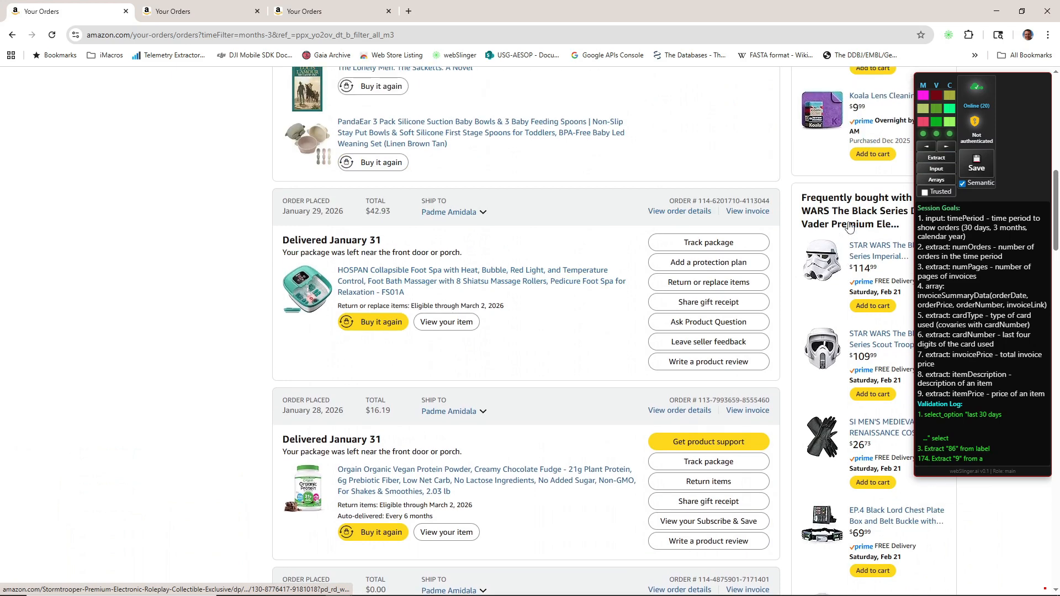
scroll(849, 225, up, 2)
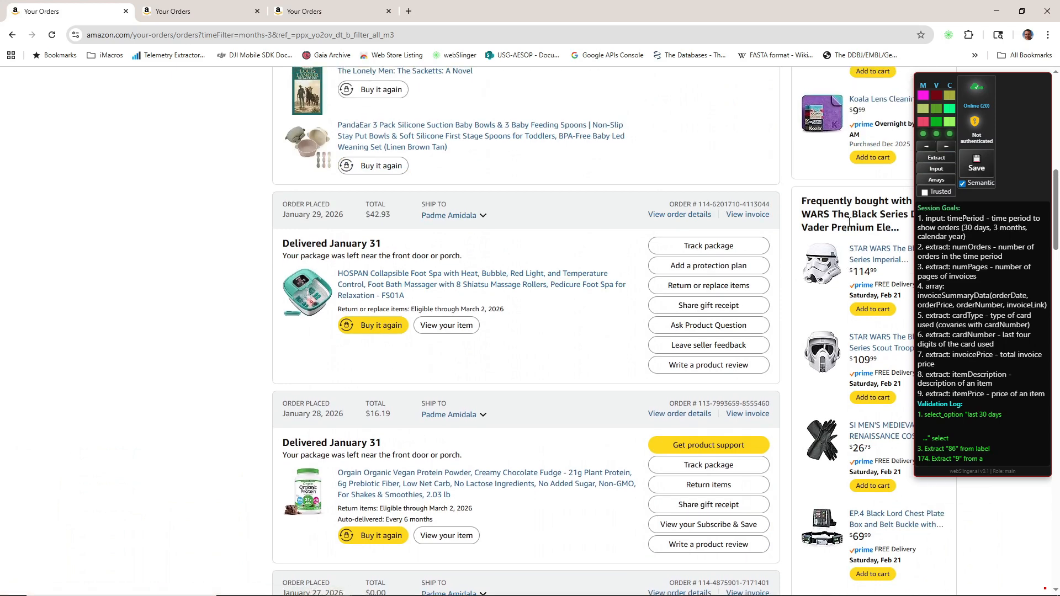
scroll(850, 226, up, 2)
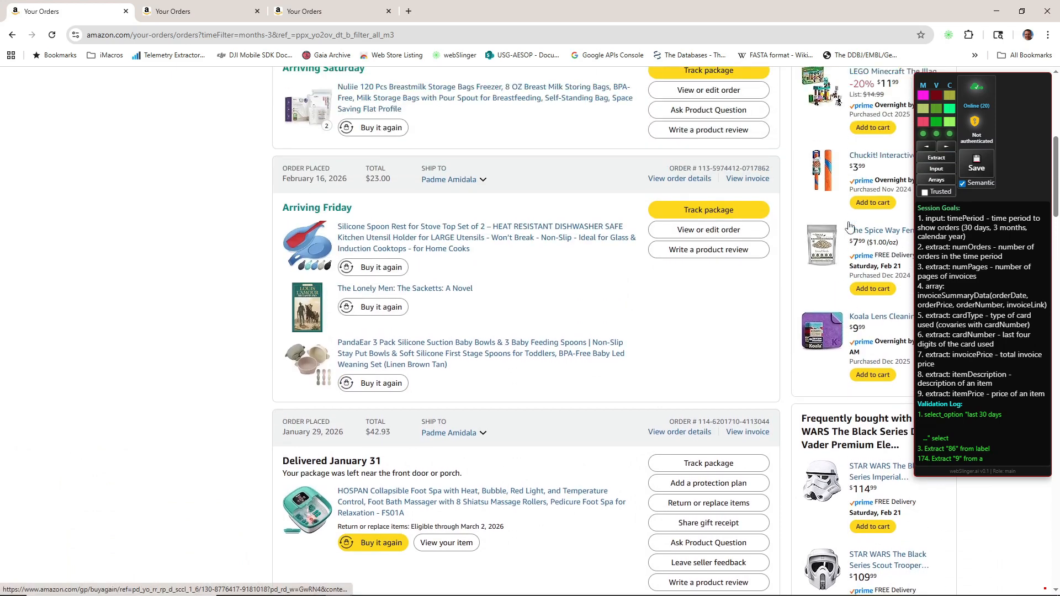
scroll(850, 227, up, 2)
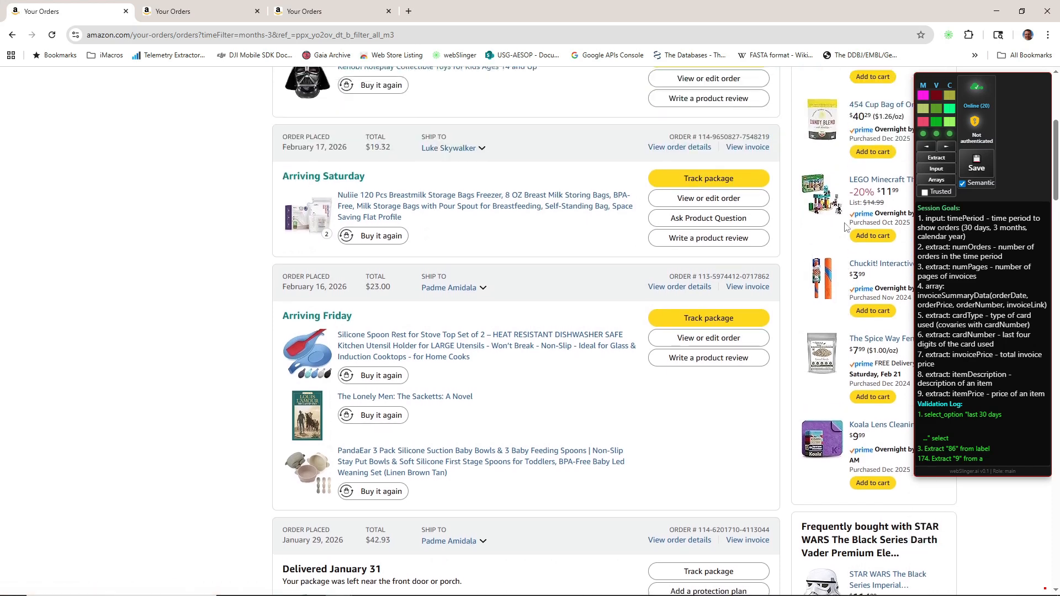
scroll(804, 228, up, 2)
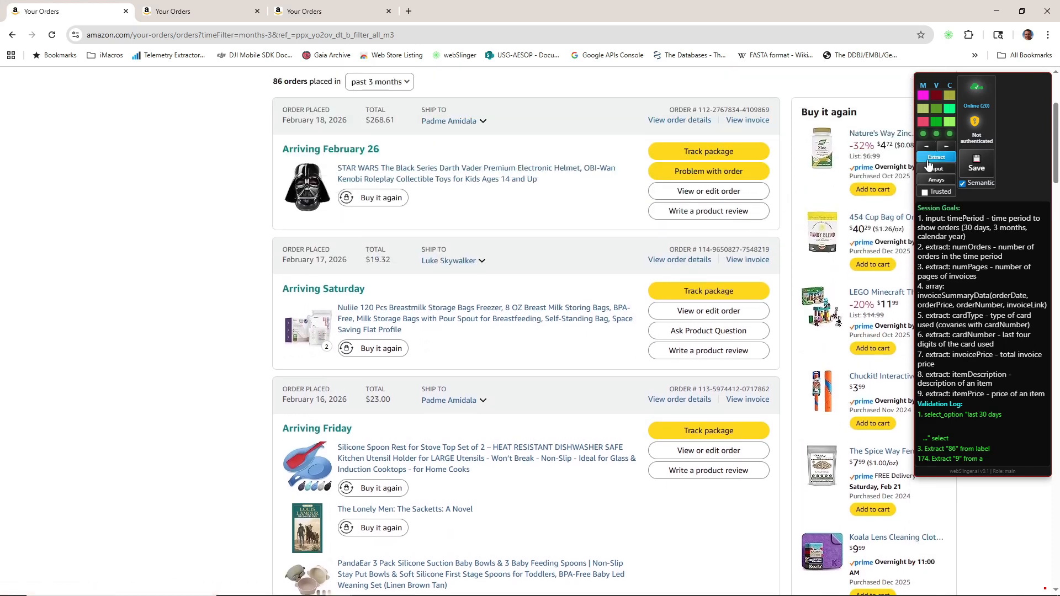
click(935, 180)
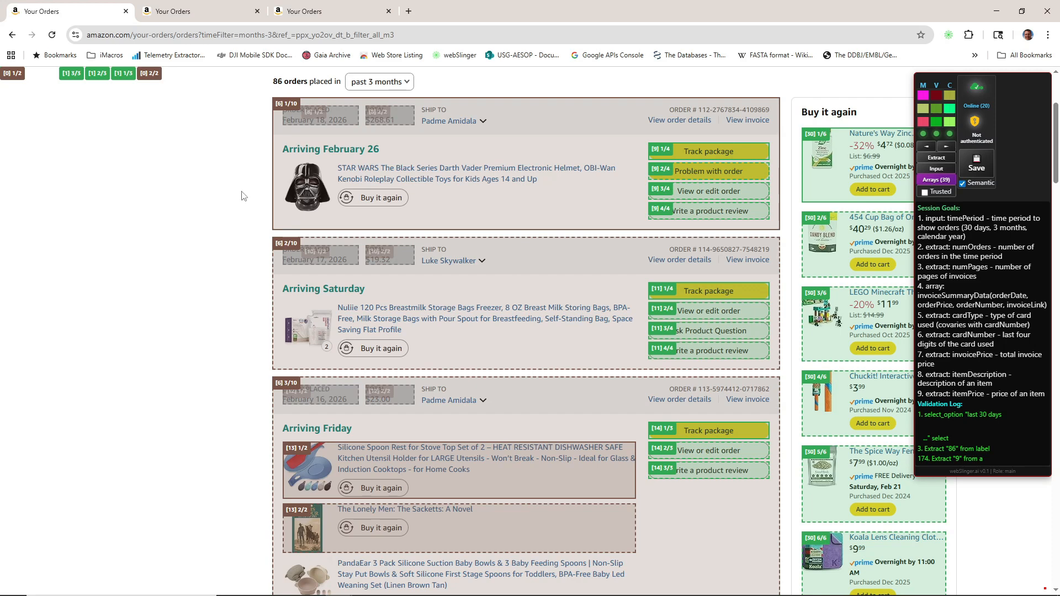
click(282, 108)
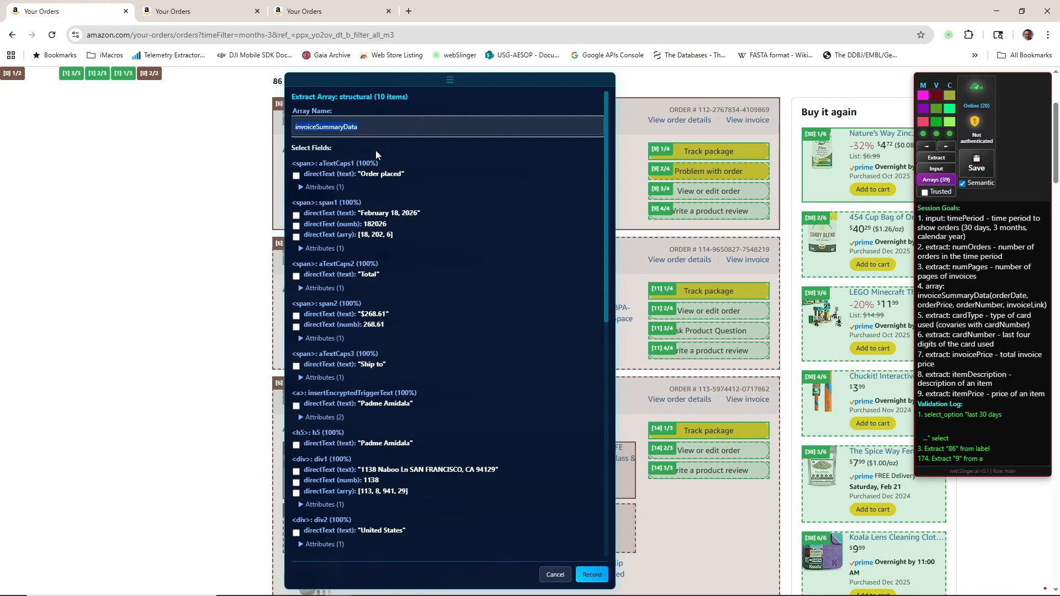
- Record invoiceSummaryData with order date text, numeric order total, order number text and the View invoice link's href text, preview its rows and leave array mode
click(296, 215)
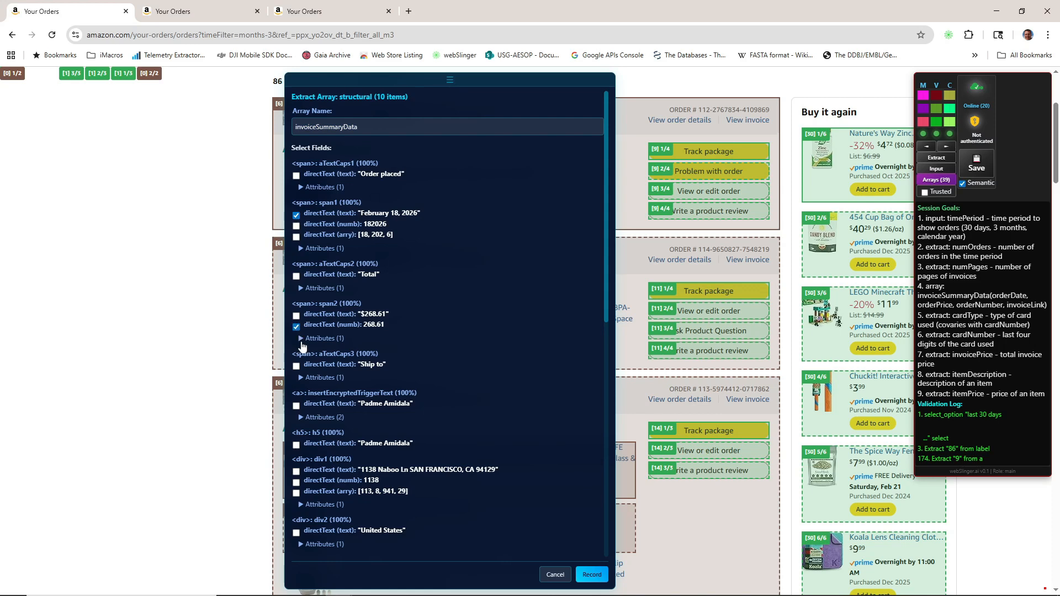
scroll(312, 380, down, 4)
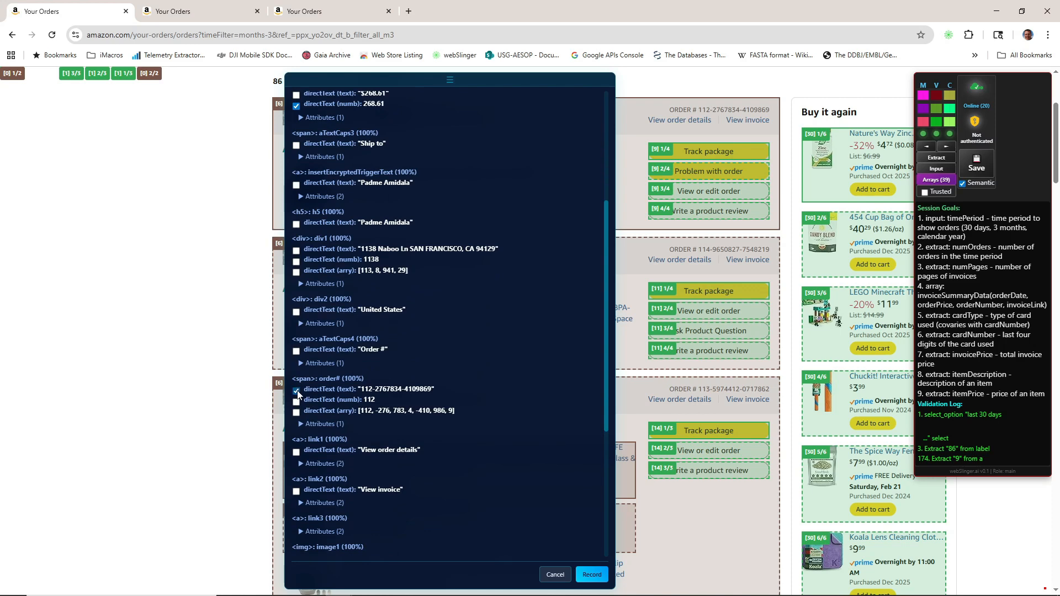
scroll(332, 387, down, 2)
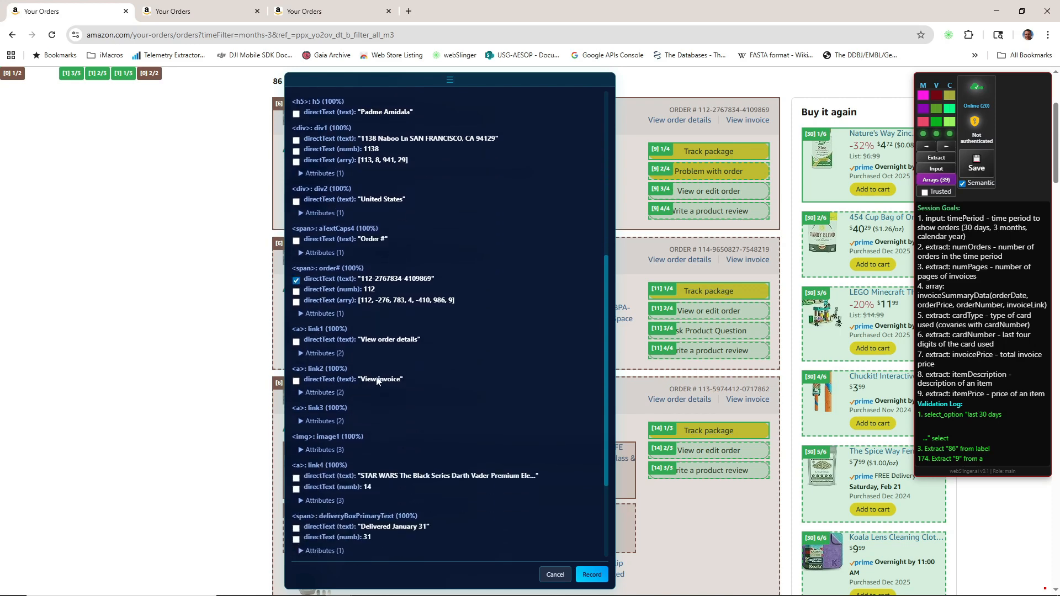
click(300, 392)
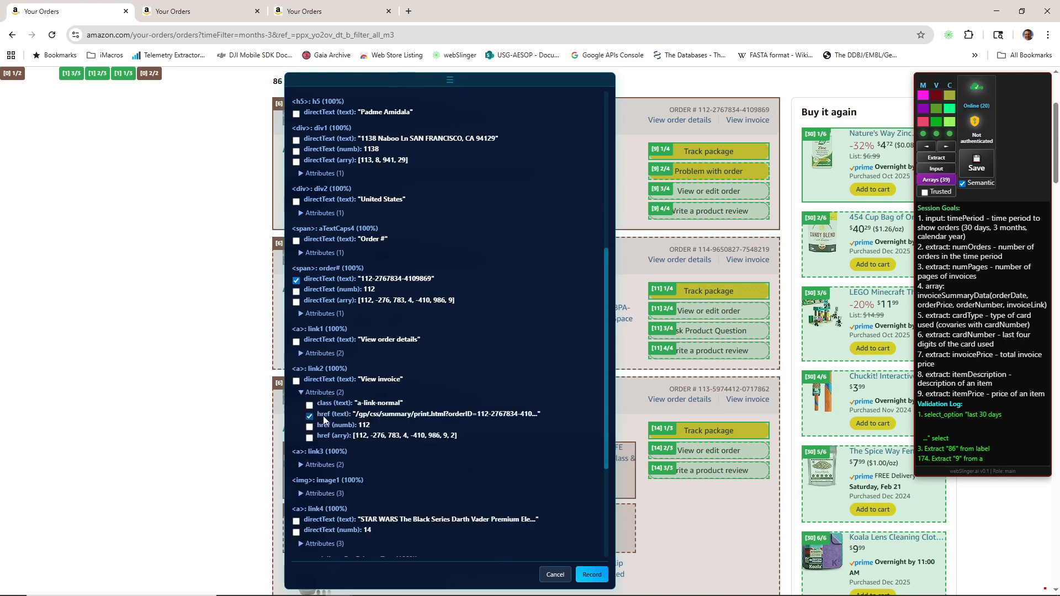
click(590, 576)
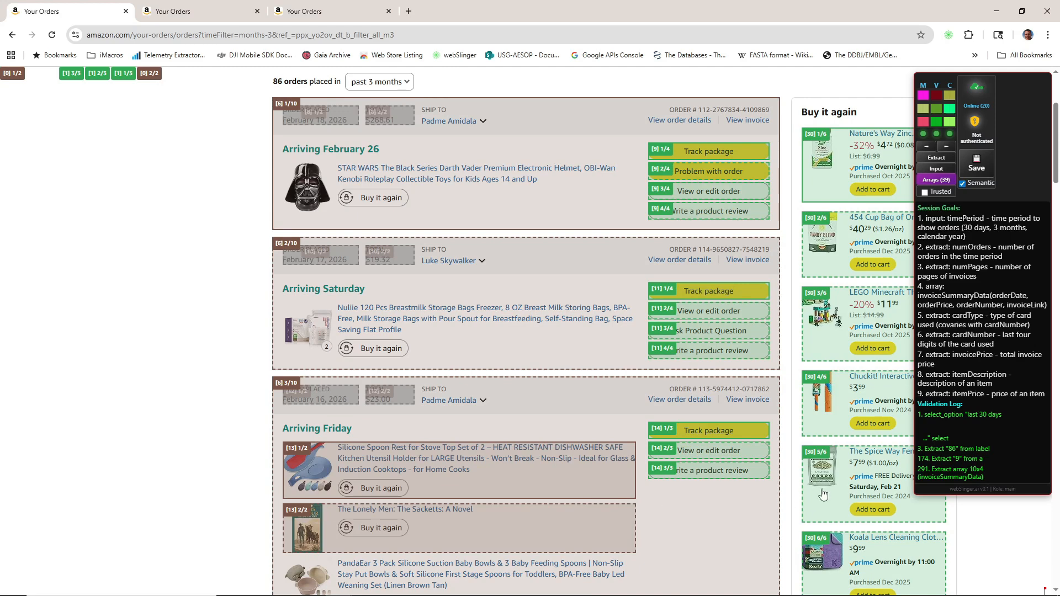
mouse_move(927, 475)
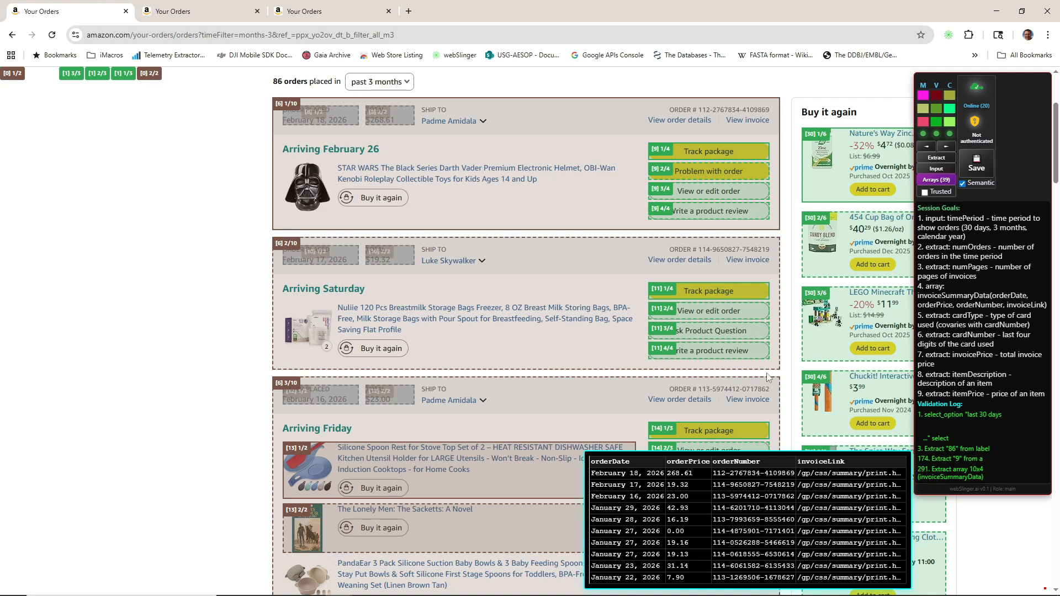
click(933, 180)
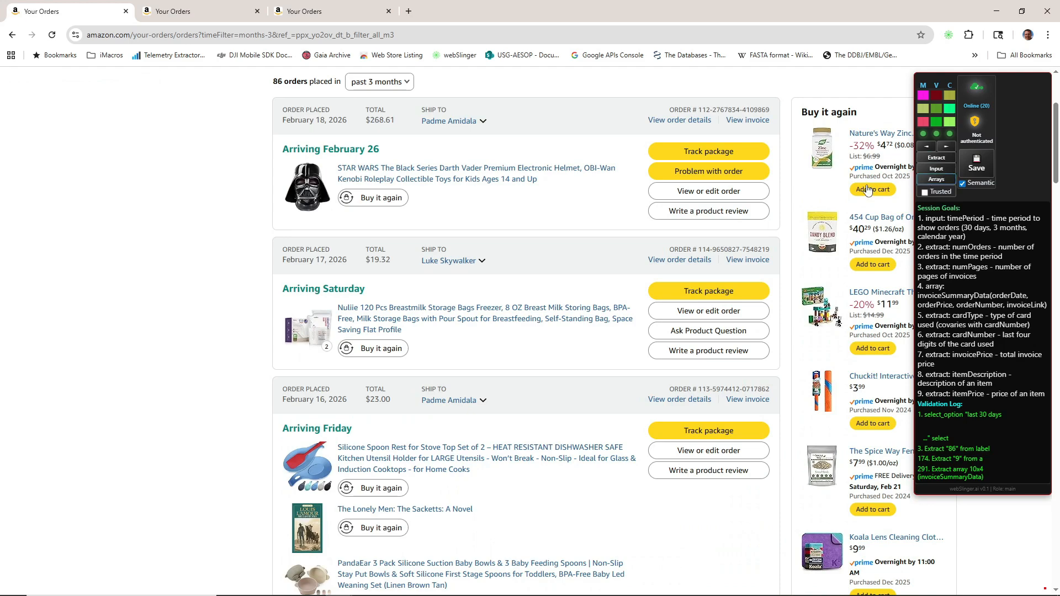
- Record opening the invoice of the last order on the first page, placed January 22, 2026
scroll(782, 230, down, 4)
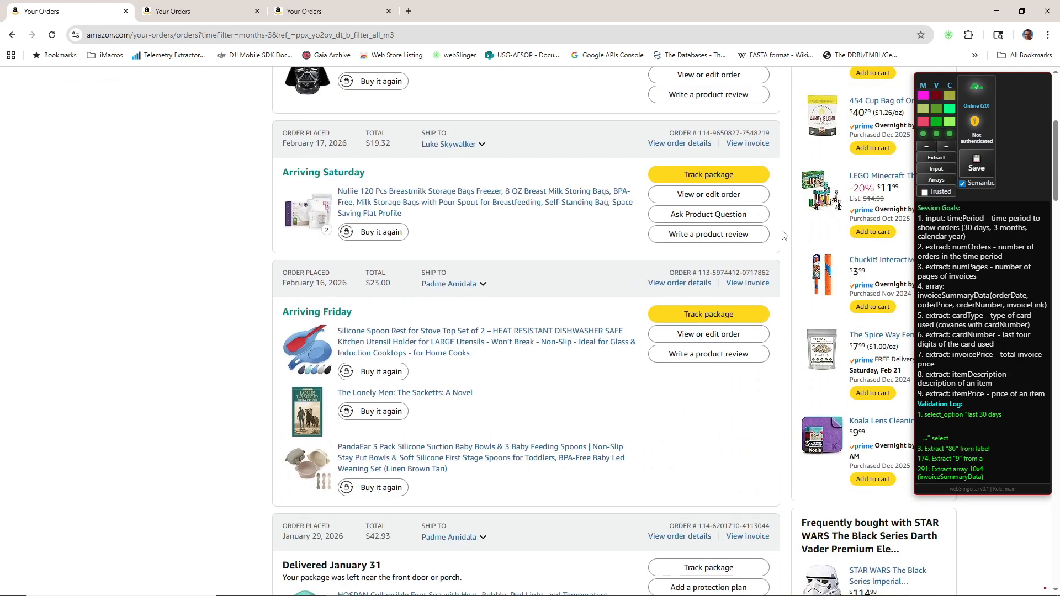
scroll(782, 235, down, 15)
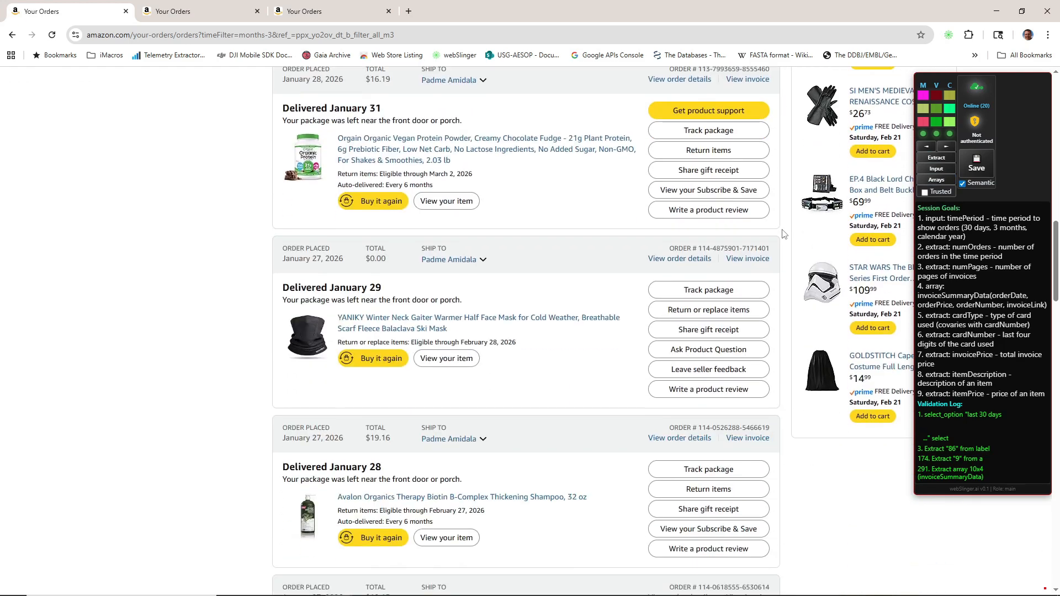
scroll(784, 234, down, 5)
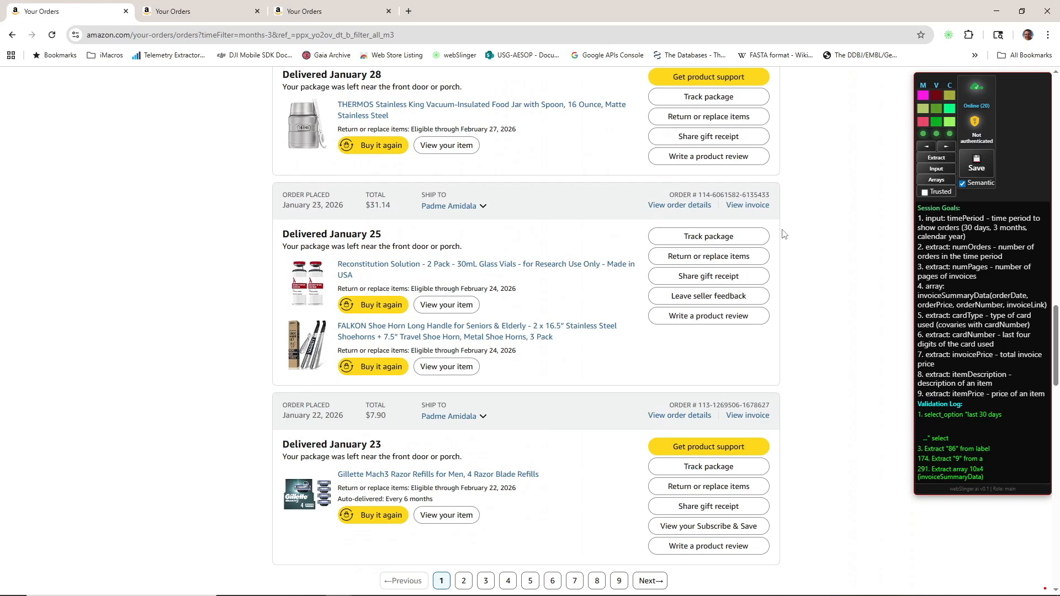
click(748, 416)
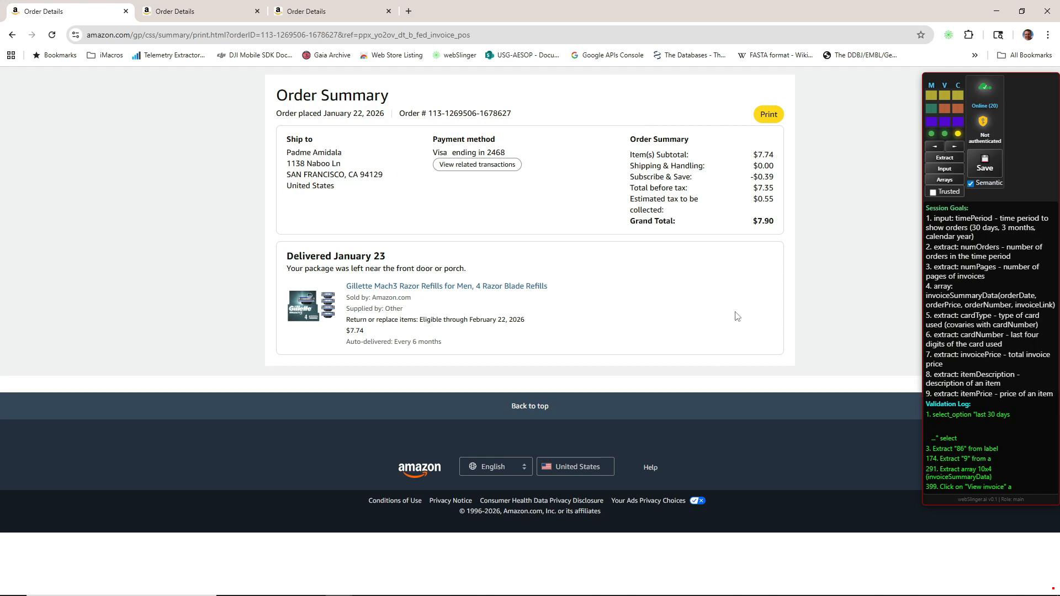
- Record extractions of the payment card type as direct text, its last four digits as a number, and the Grand Total as numeric direct text
click(944, 159)
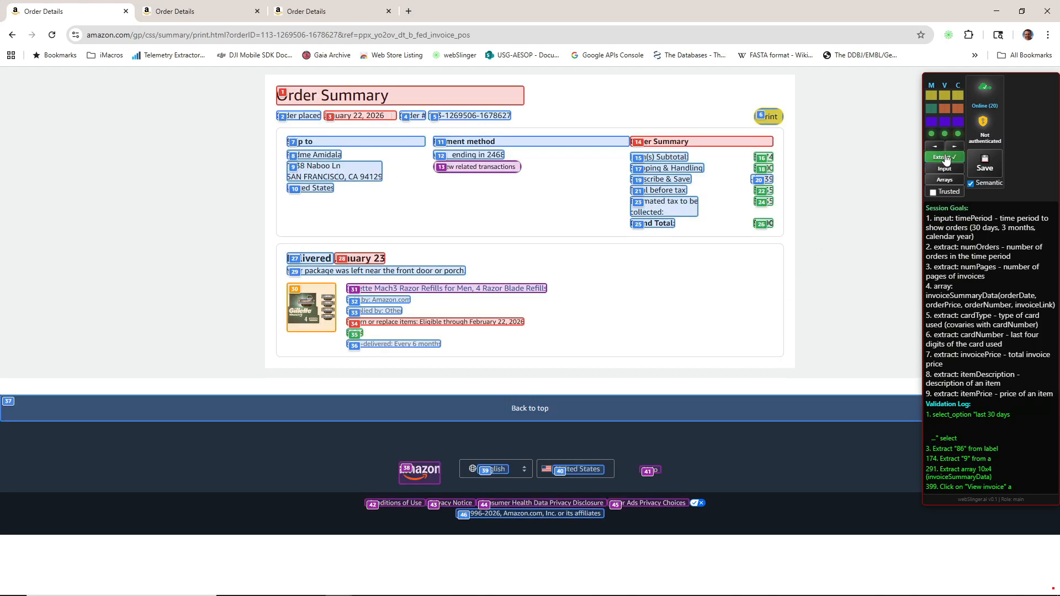
click(465, 159)
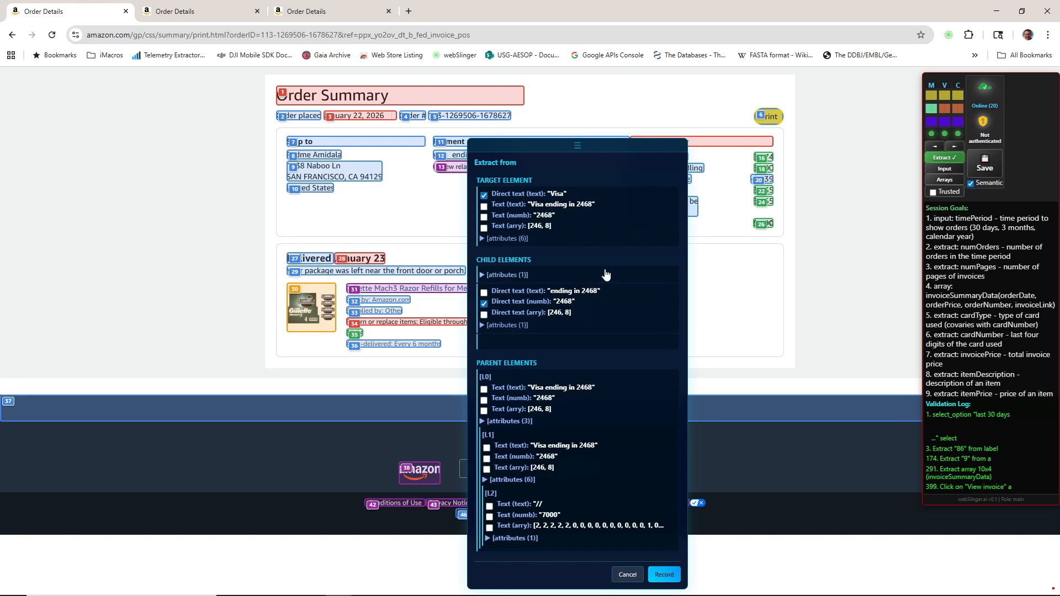
click(664, 574)
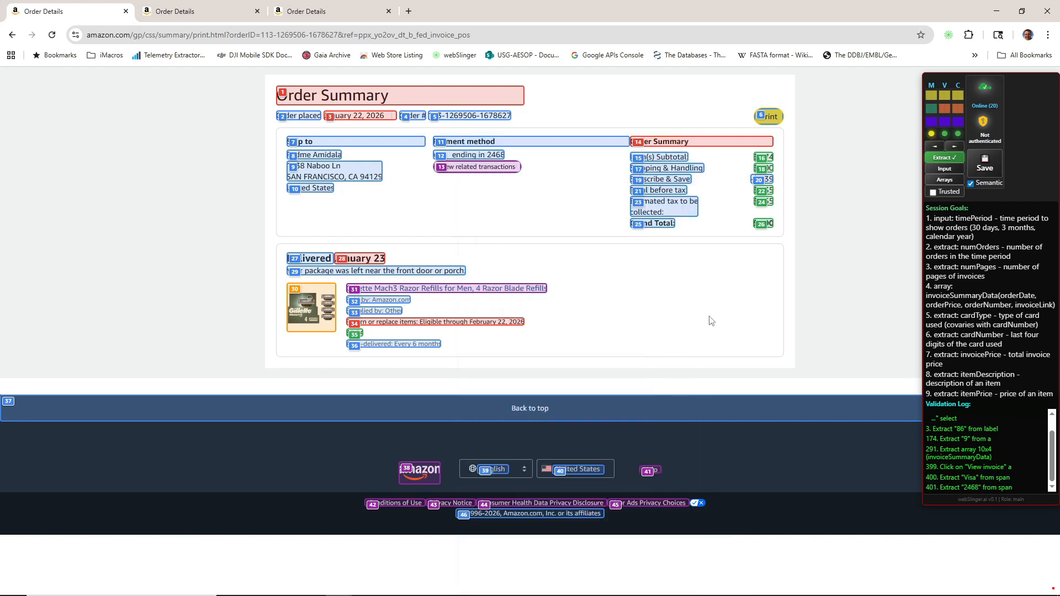
click(767, 229)
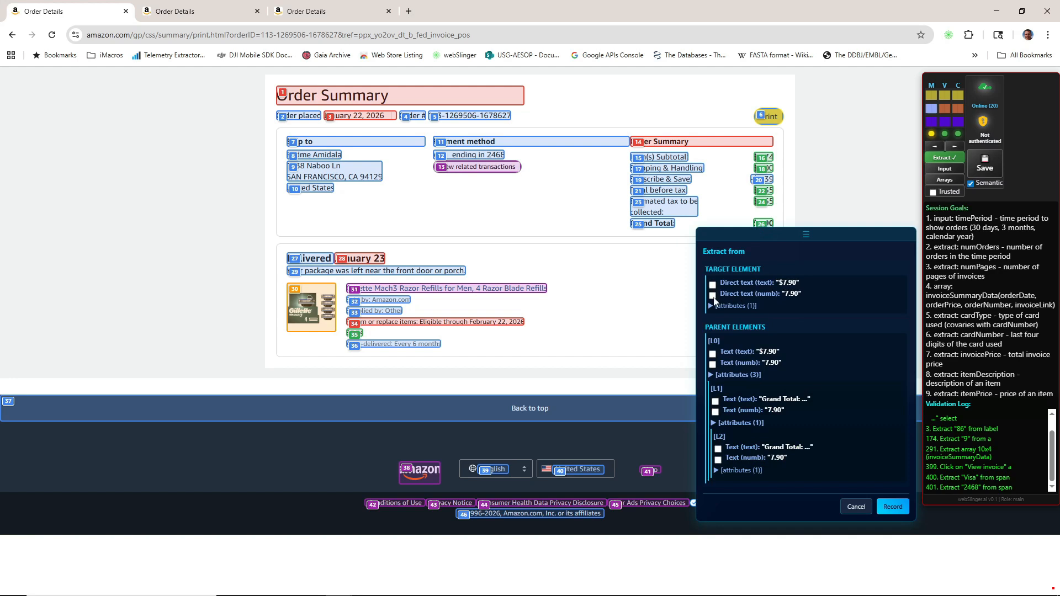
click(890, 508)
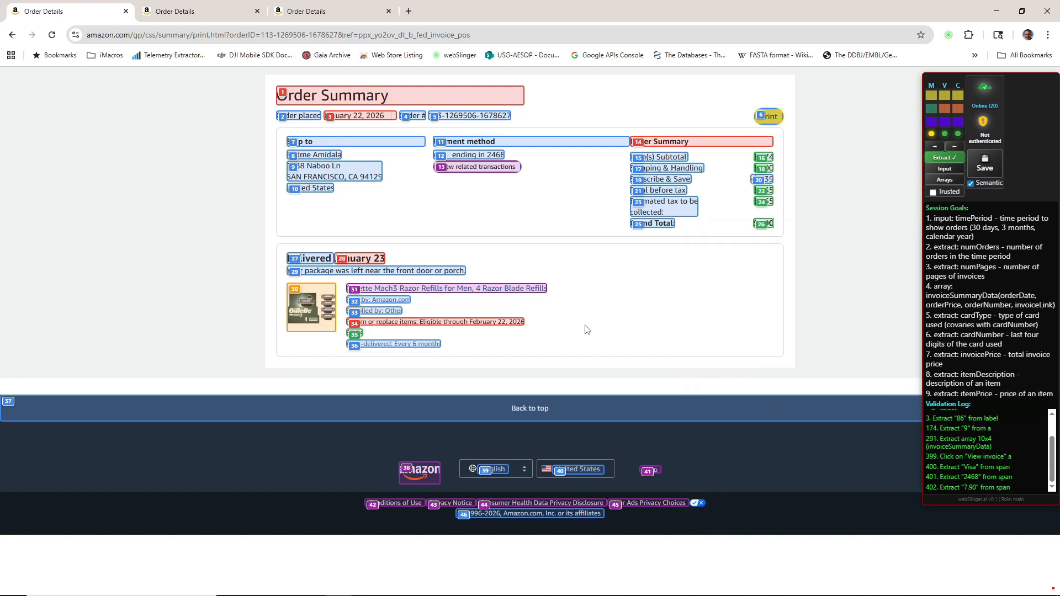
- Record extractions of the razor refill item's title as direct text and its price as numeric direct text
click(467, 292)
click(485, 309)
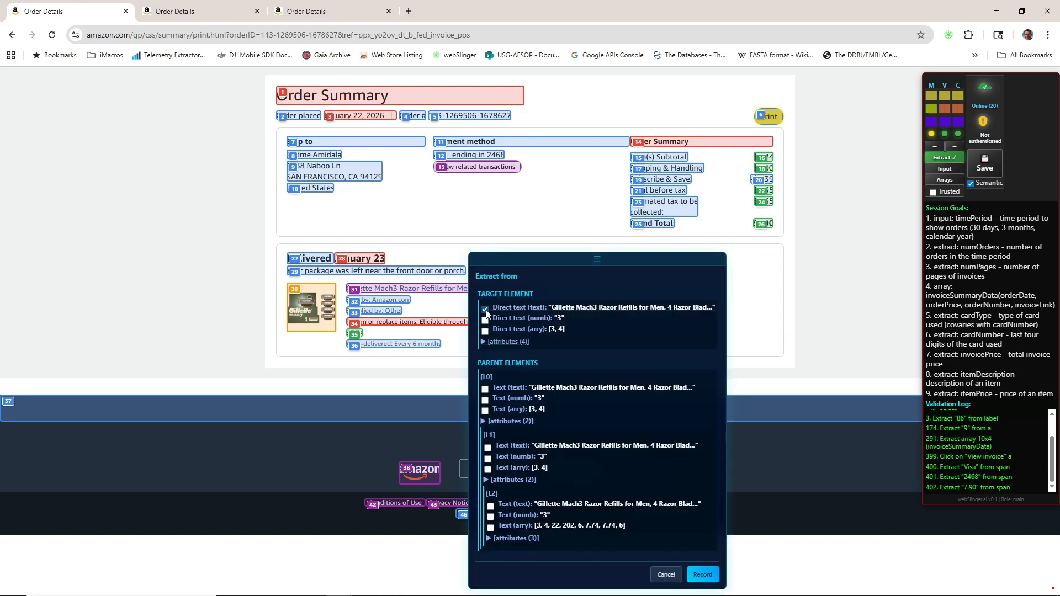
click(702, 574)
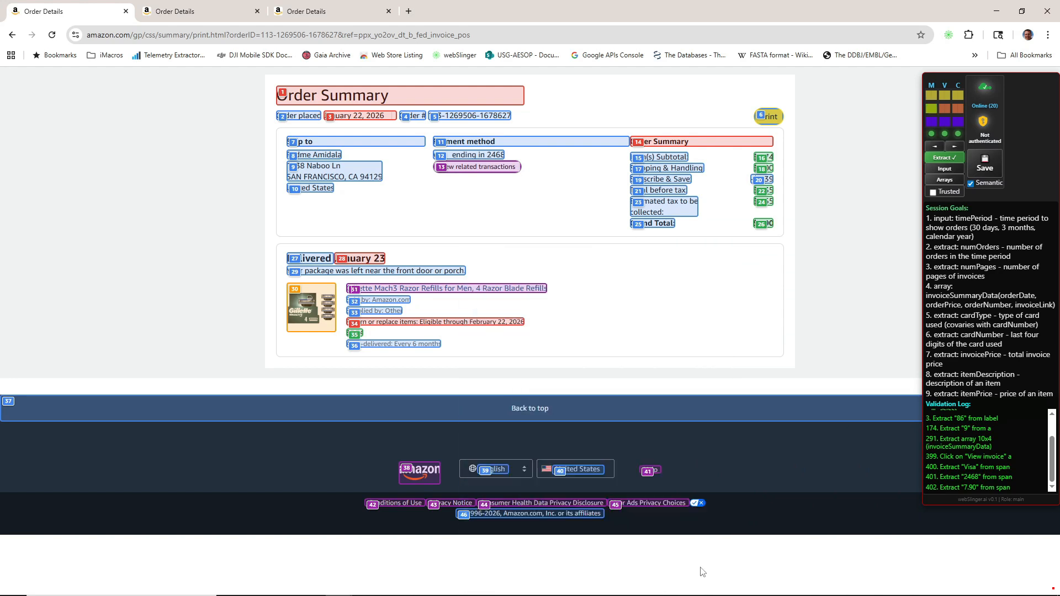
click(362, 336)
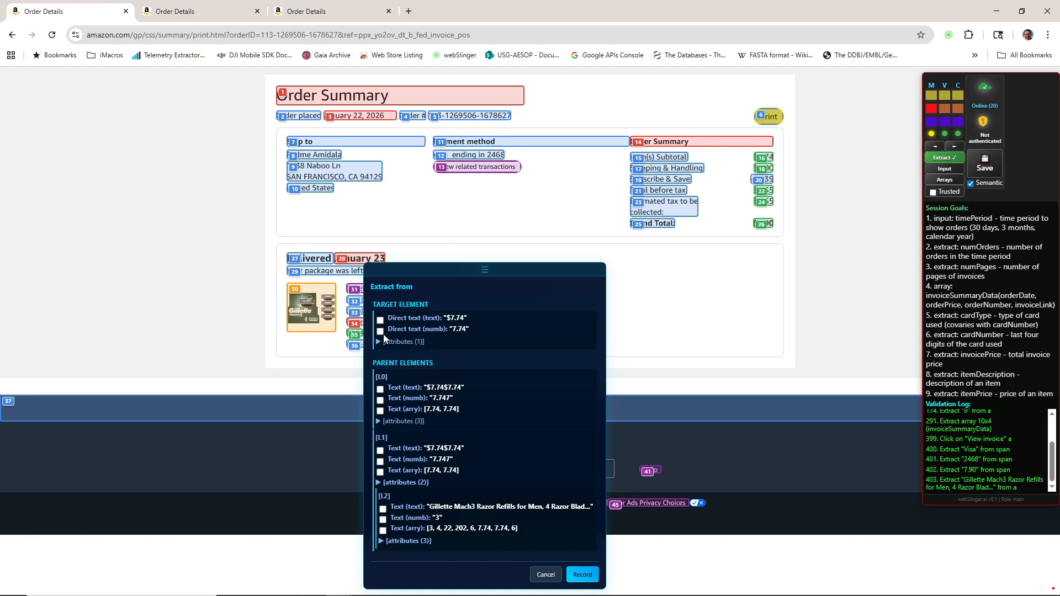
click(380, 331)
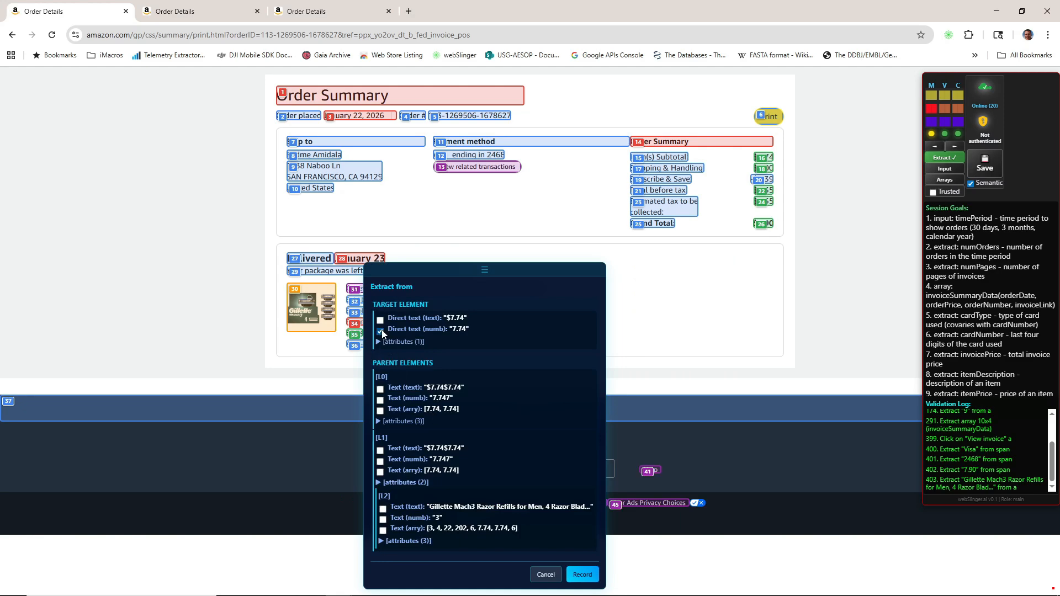
click(583, 576)
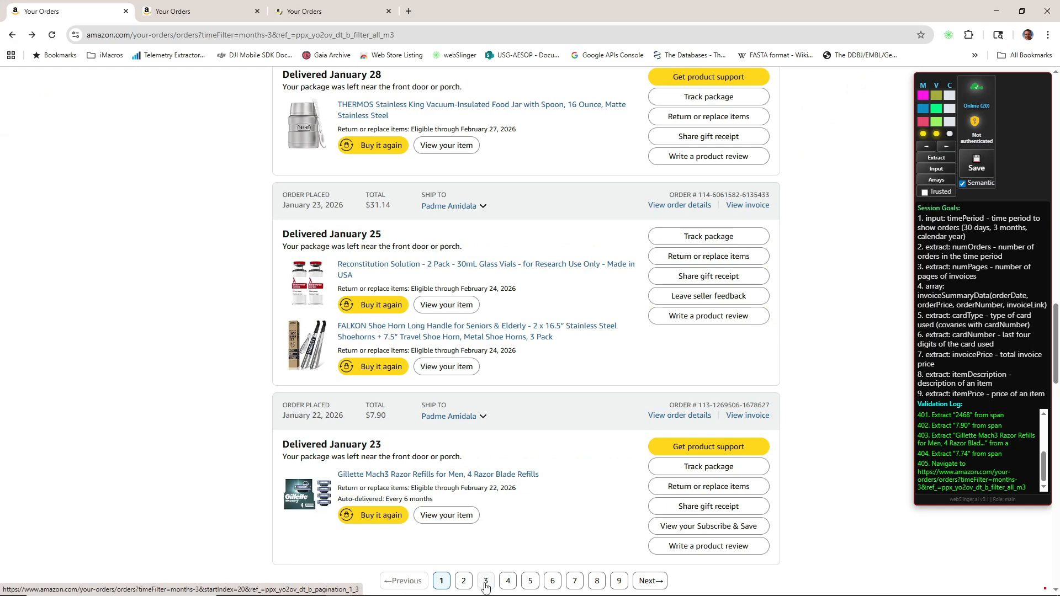
- Record going to page 3 of the order list and opening the invoice of its last order, placed January 3, 2026
click(486, 584)
scroll(518, 400, down, 2)
scroll(518, 399, down, 8)
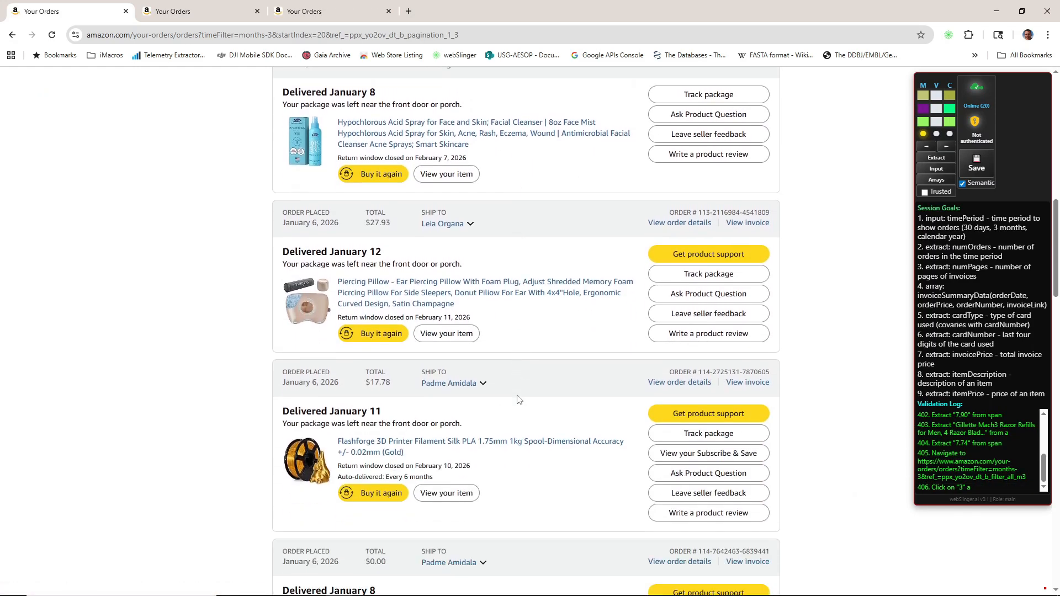
scroll(518, 400, down, 9)
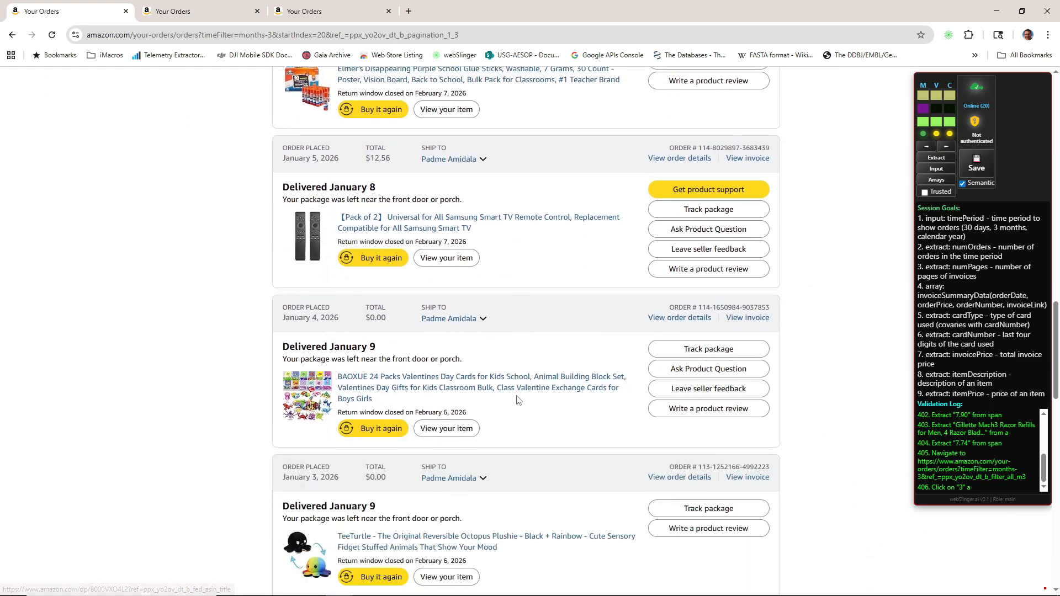
scroll(518, 400, down, 4)
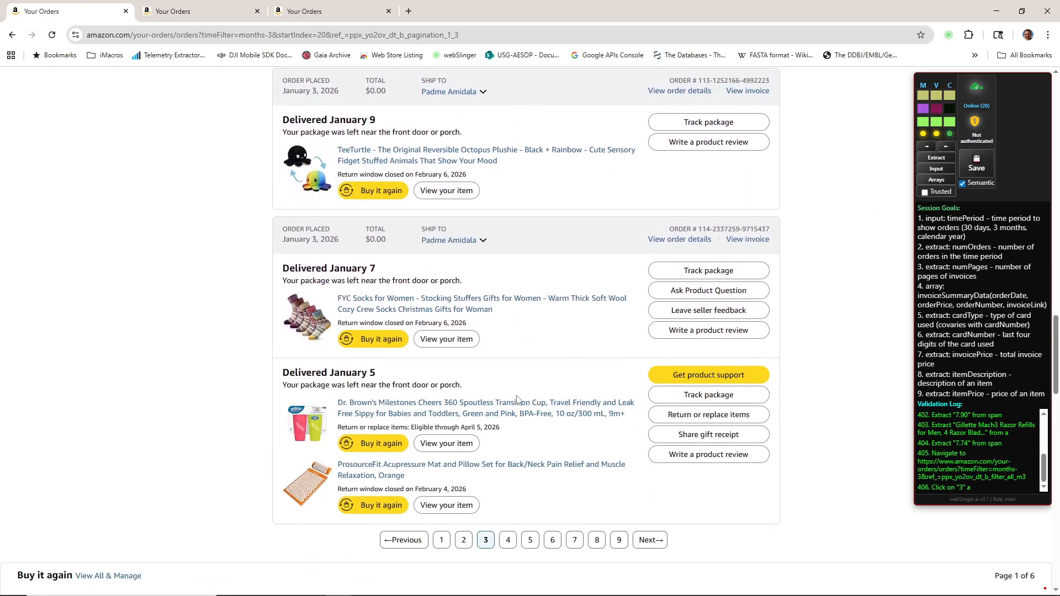
click(748, 240)
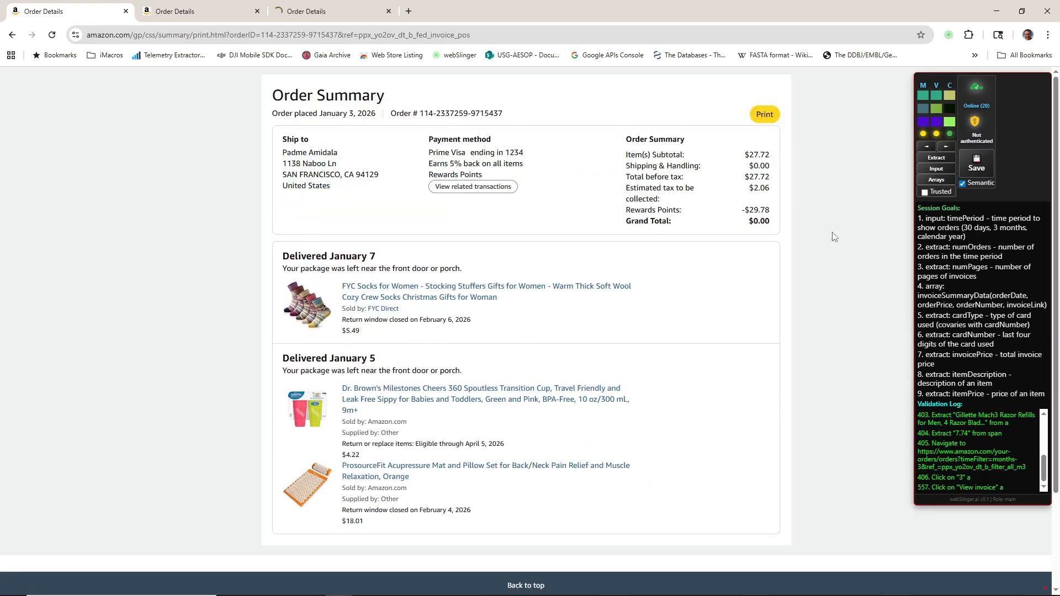
- Record extractions of the January 3, 2026 invoice's card type as direct text, and its last four card digits and Grand Total as numbers
click(937, 160)
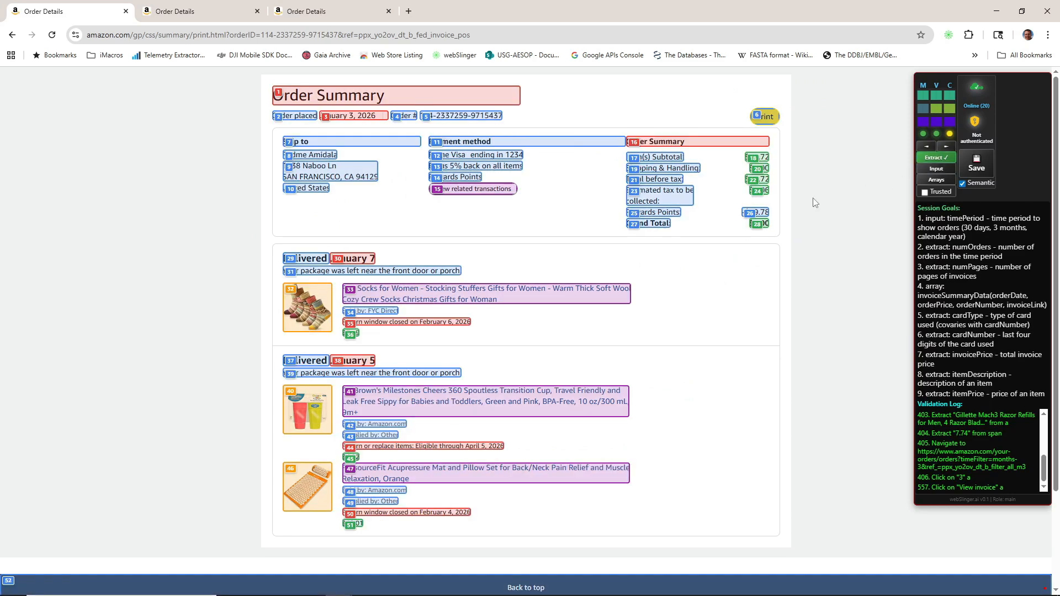
click(456, 158)
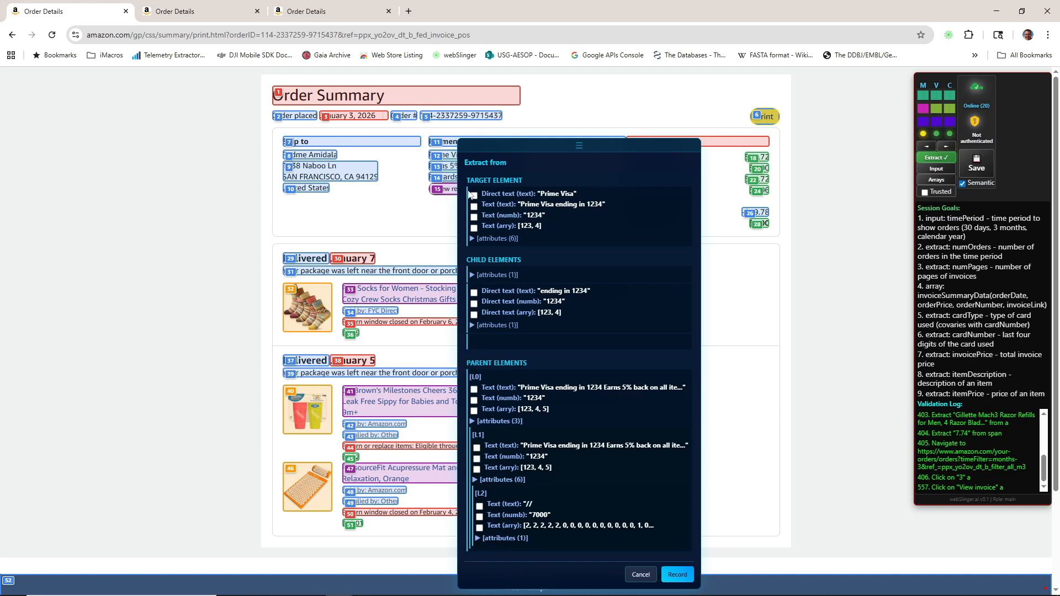
click(474, 303)
click(677, 575)
click(765, 224)
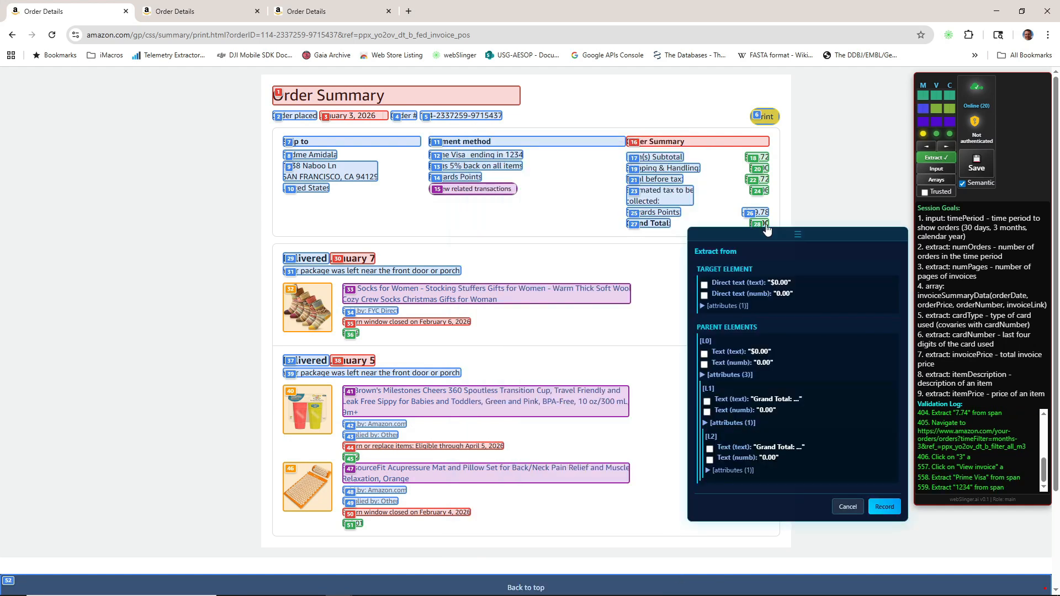
click(704, 296)
click(883, 506)
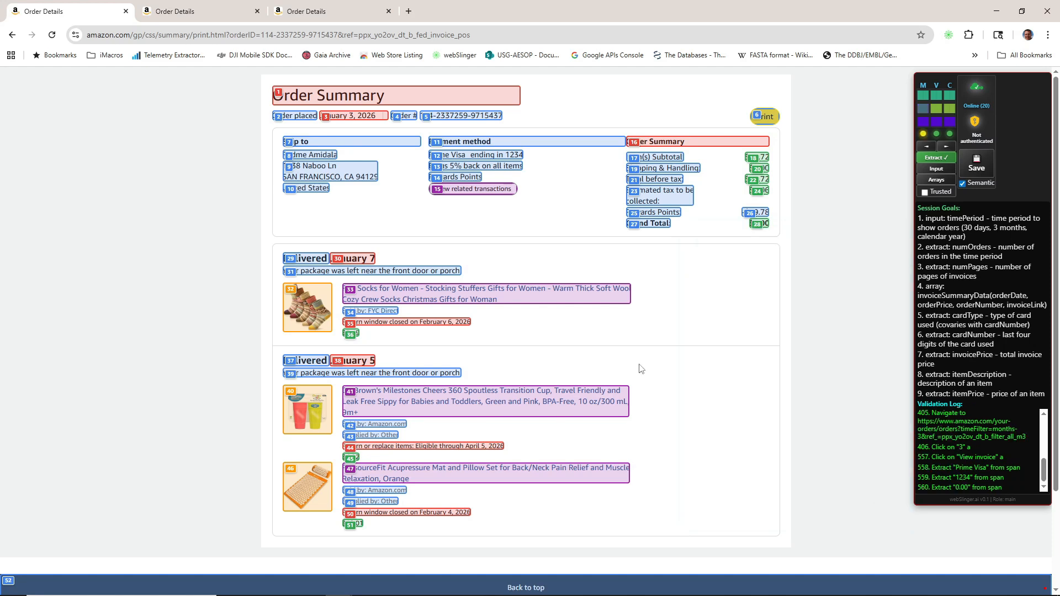
- Record extractions of the FYC Socks item's title as direct text and its price as numeric direct text
click(440, 298)
click(459, 353)
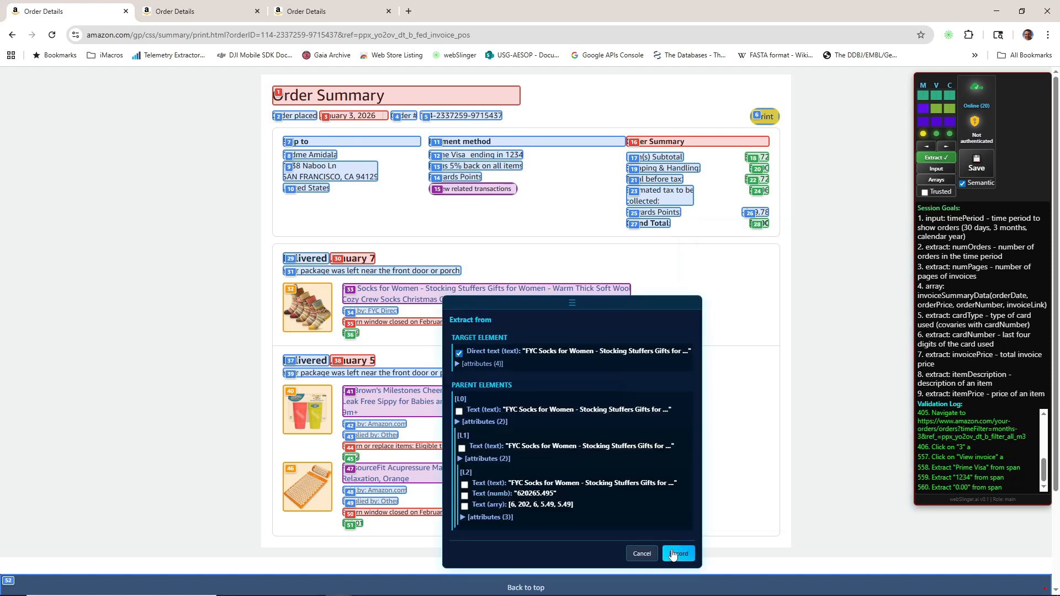
click(678, 553)
click(355, 335)
click(376, 331)
click(581, 574)
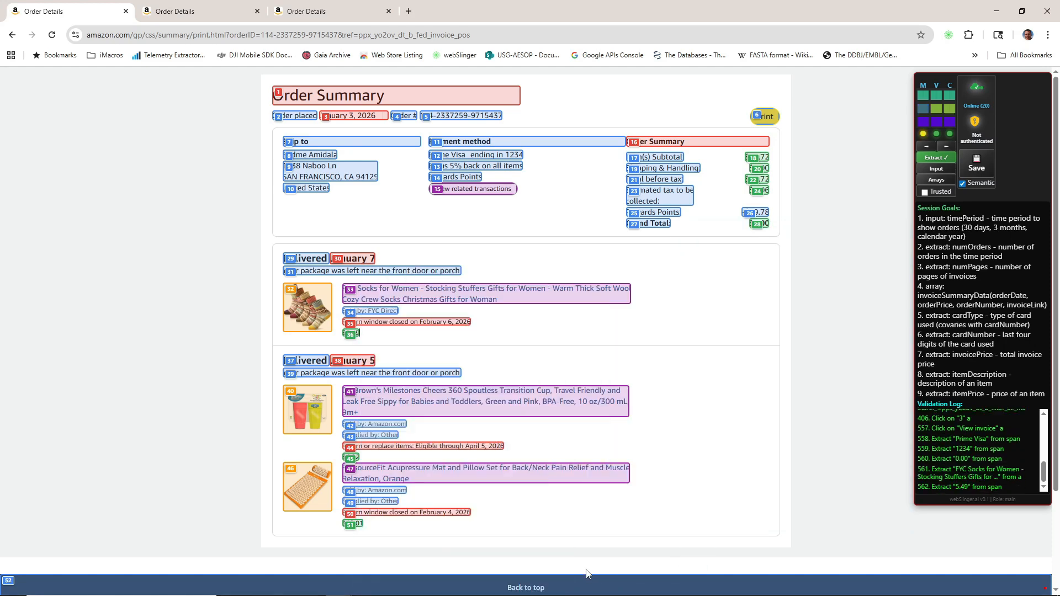
- Record extractions of the Dr. Brown's transition cup's title as direct text and its price as numeric direct text
click(380, 402)
click(400, 309)
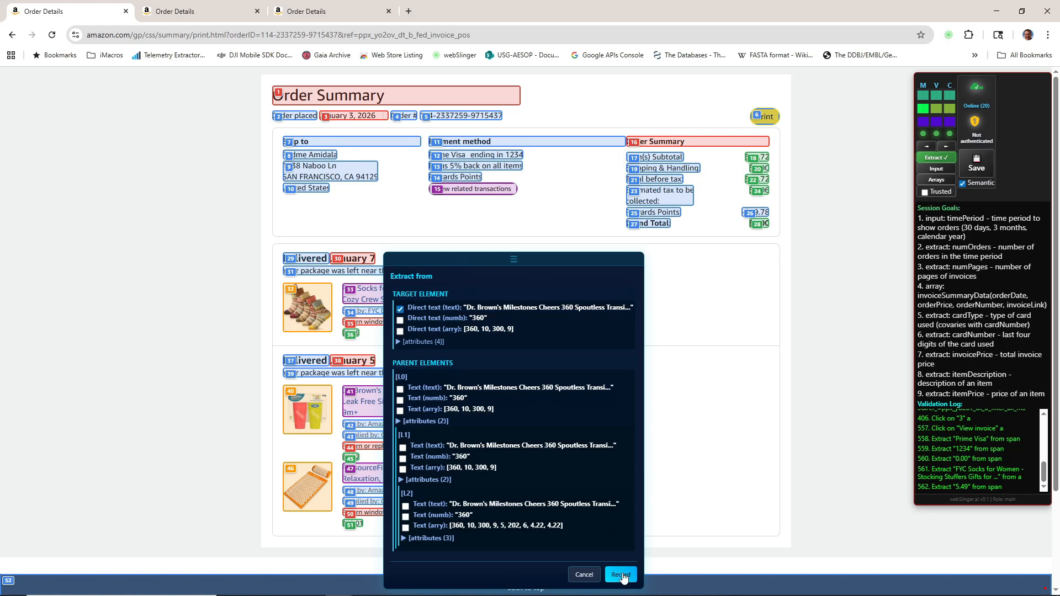
click(622, 576)
click(359, 462)
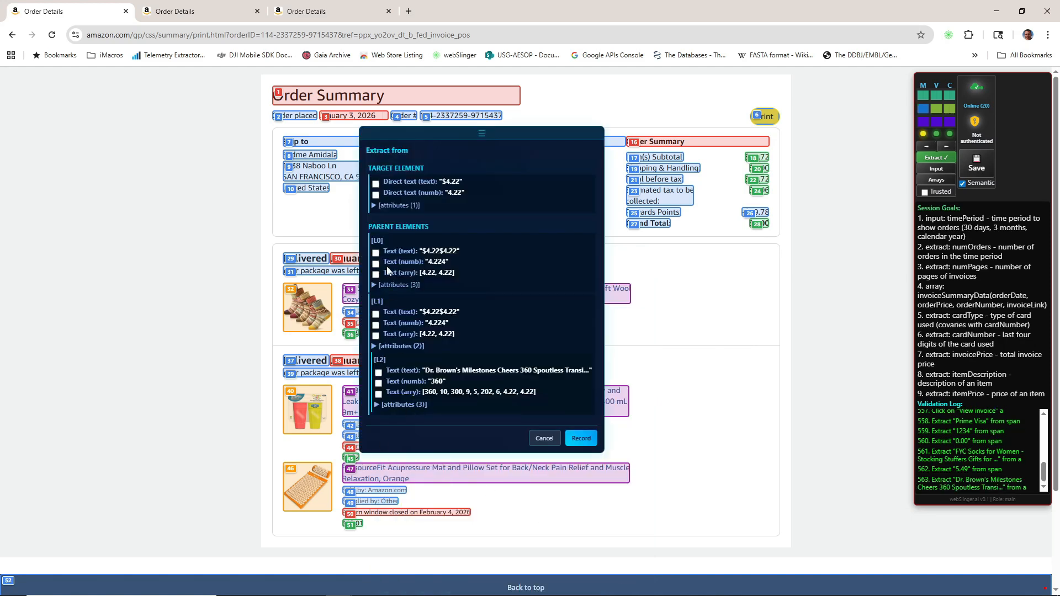
click(375, 194)
click(580, 438)
- Record extractions of the ProsourceFit acupressure mat's title as direct text and its price as numeric direct text, and end extraction mode
click(431, 474)
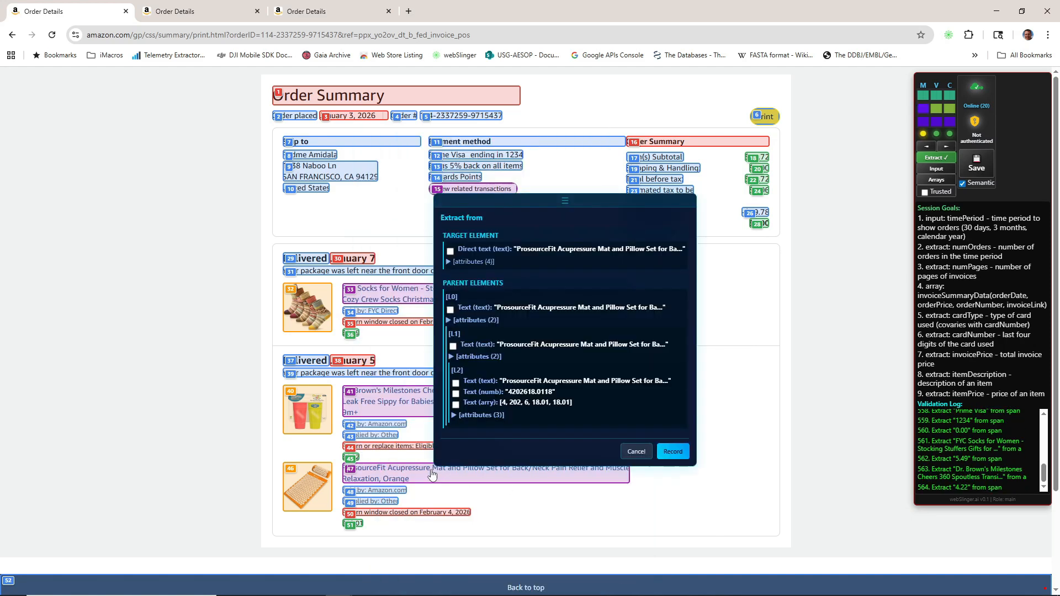
click(450, 252)
click(673, 451)
click(356, 526)
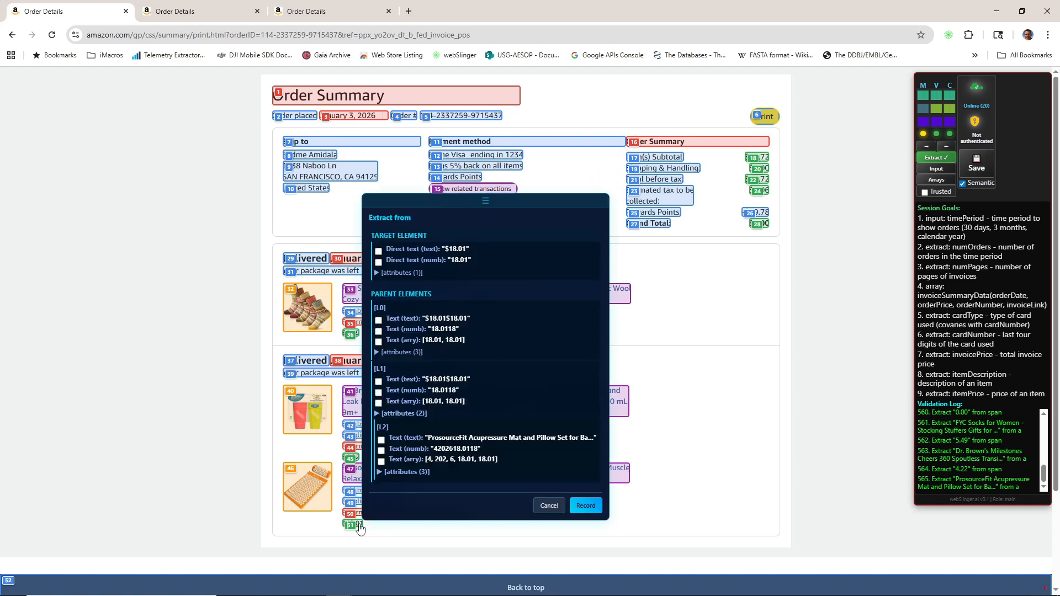
click(379, 262)
click(586, 505)
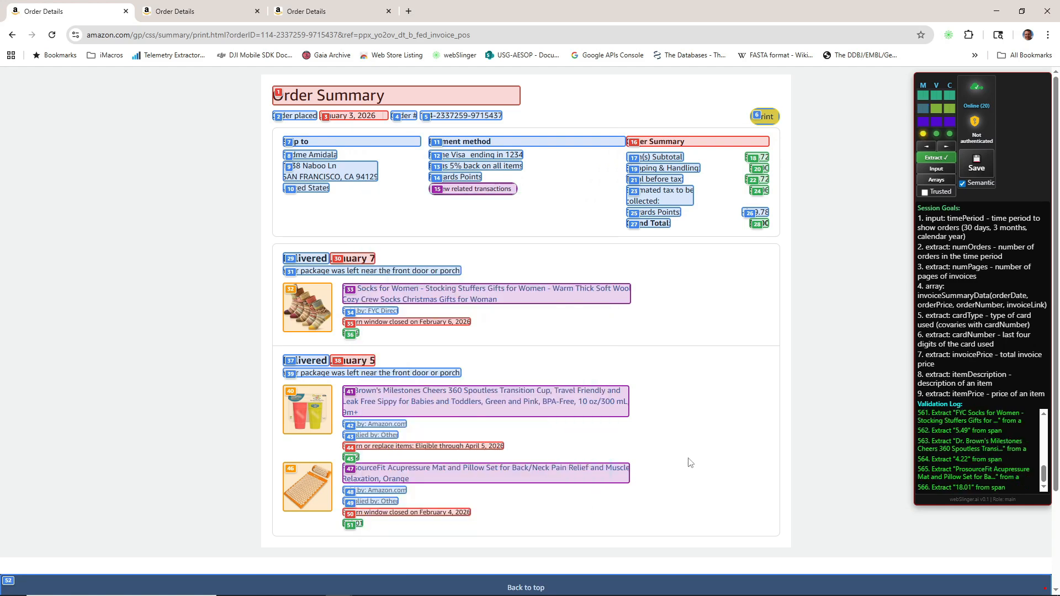
click(935, 160)
- Record returning to the order list, going to page 4 and opening the invoice of the order placed December 30, 2025
click(12, 35)
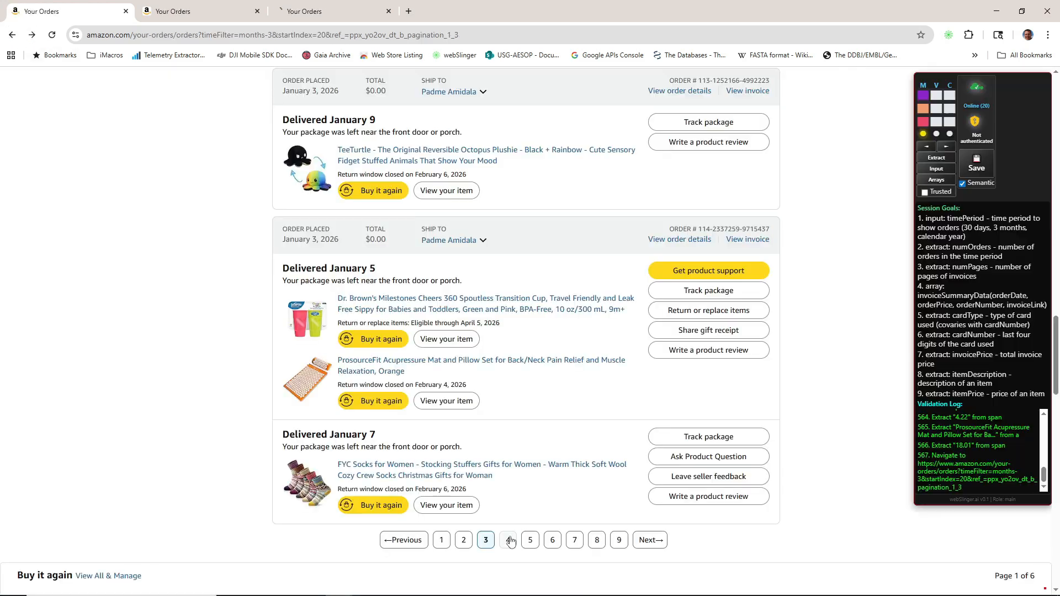
click(509, 541)
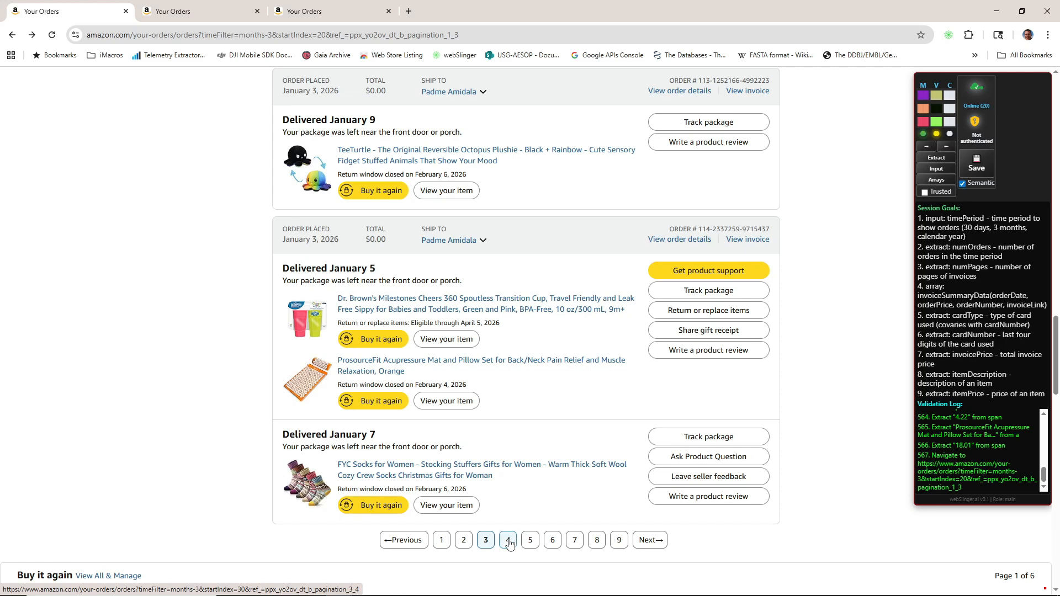
scroll(340, 405, down, 2)
scroll(342, 400, down, 1)
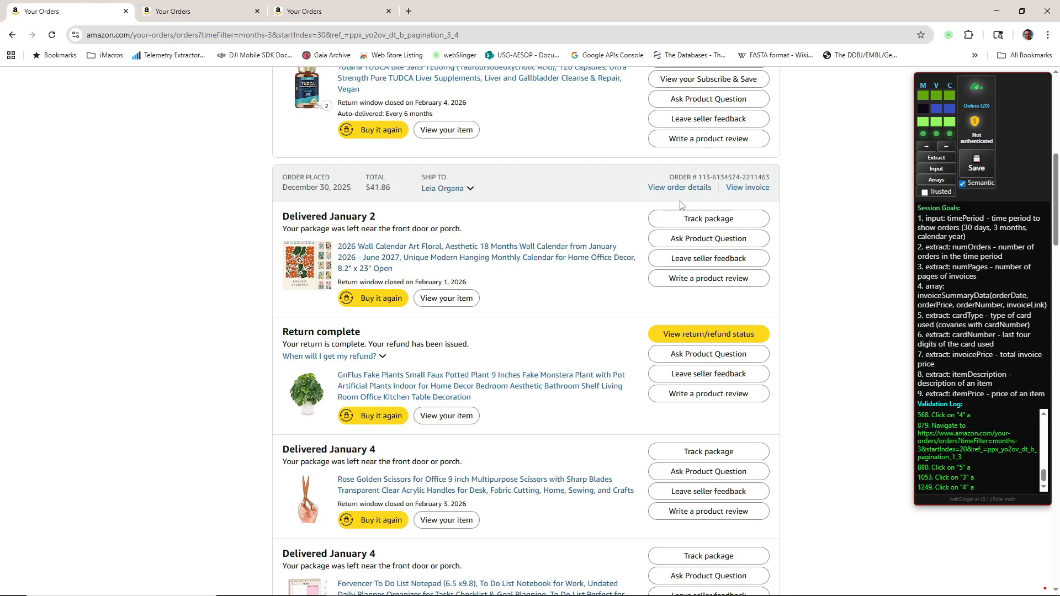
click(747, 191)
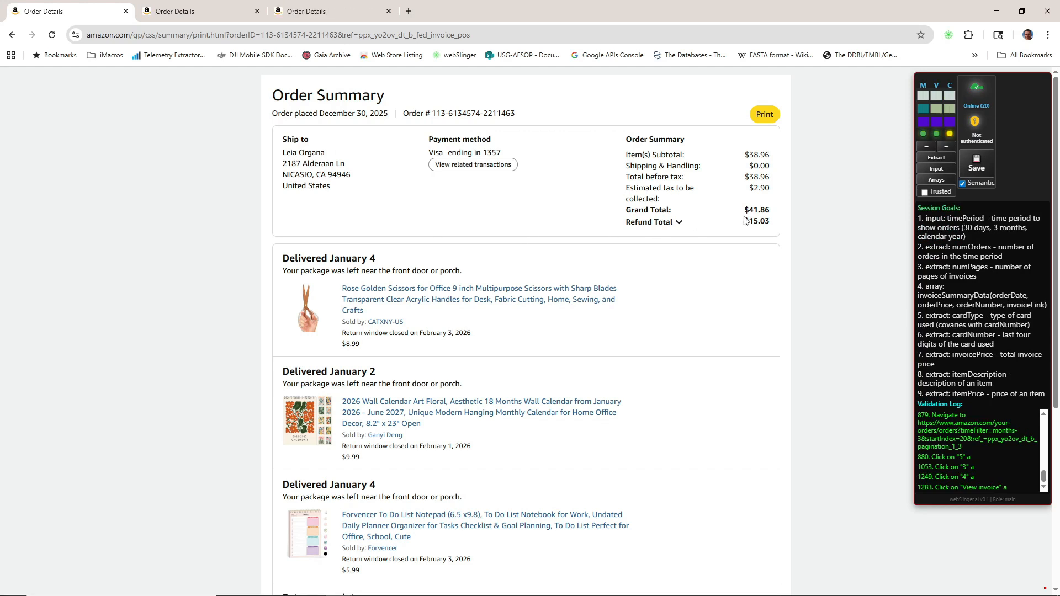
- Record extractions of the December 30, 2025 invoice's card type as direct text, and its last four card digits and Grand Total as numbers
click(937, 159)
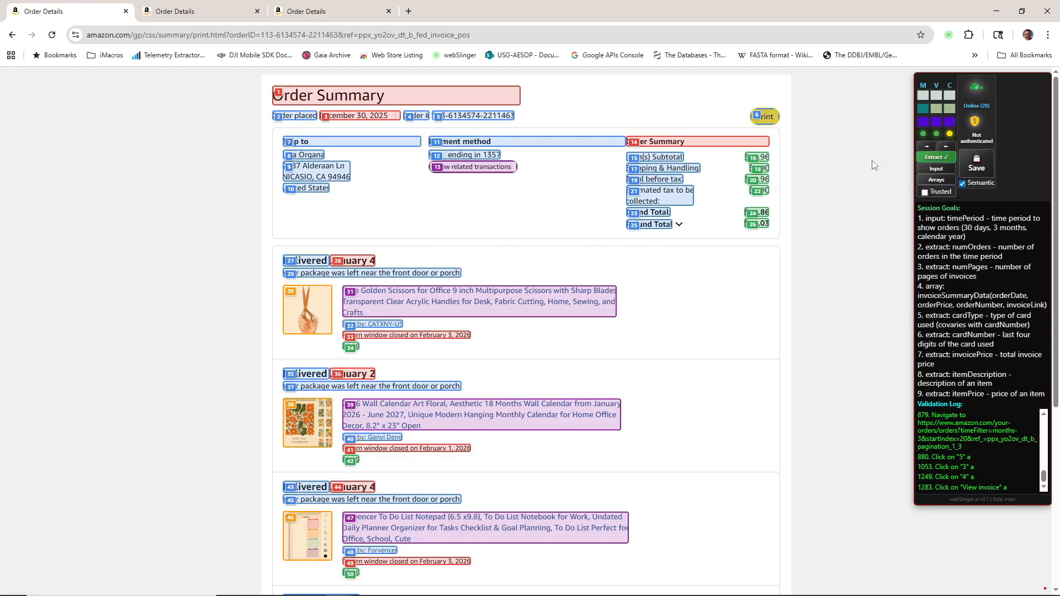
click(456, 159)
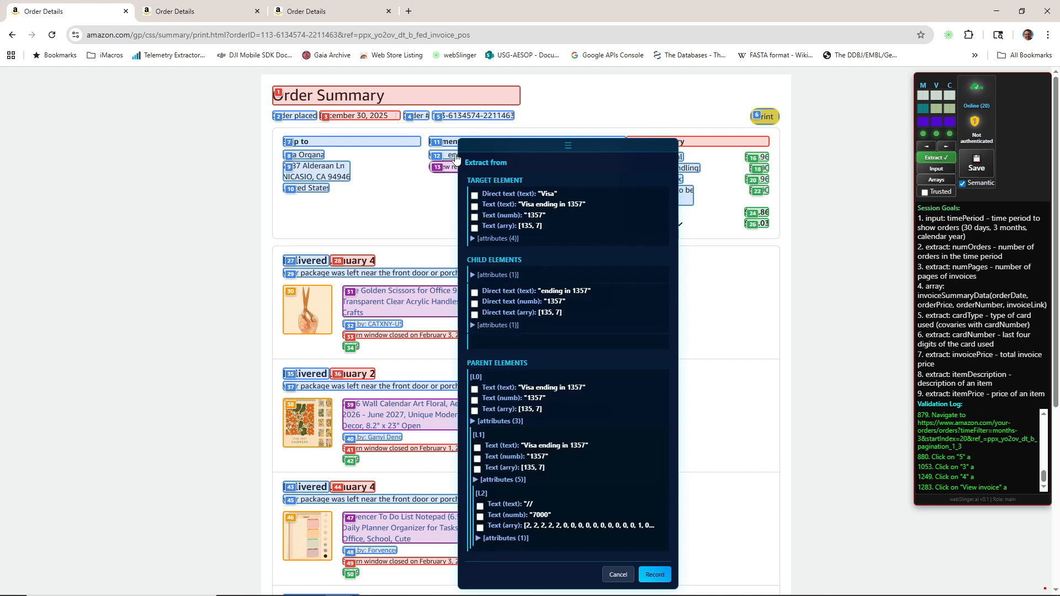
click(474, 196)
click(654, 574)
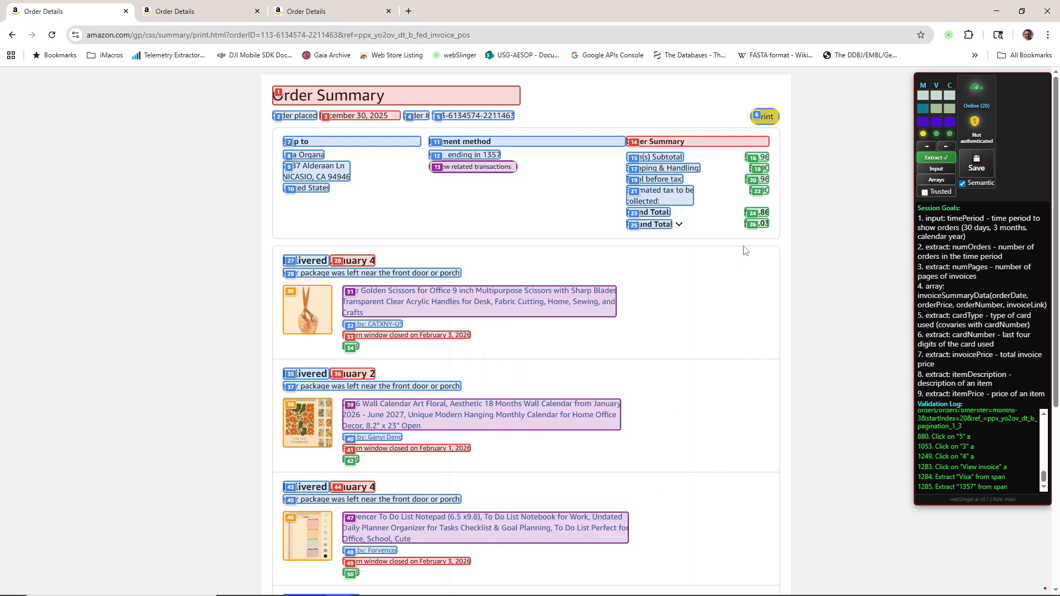
click(763, 226)
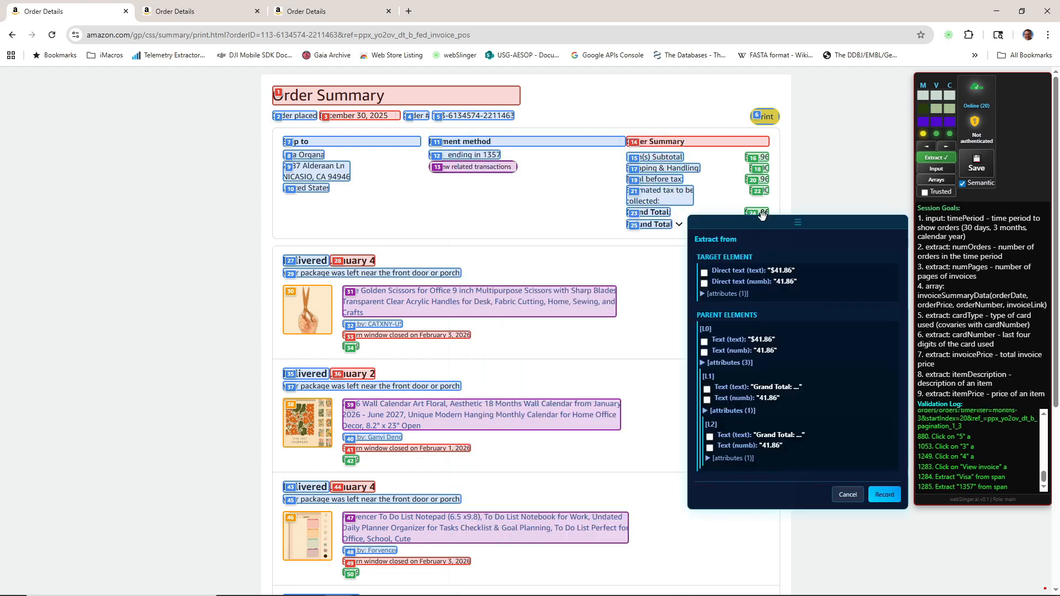
click(704, 283)
click(884, 494)
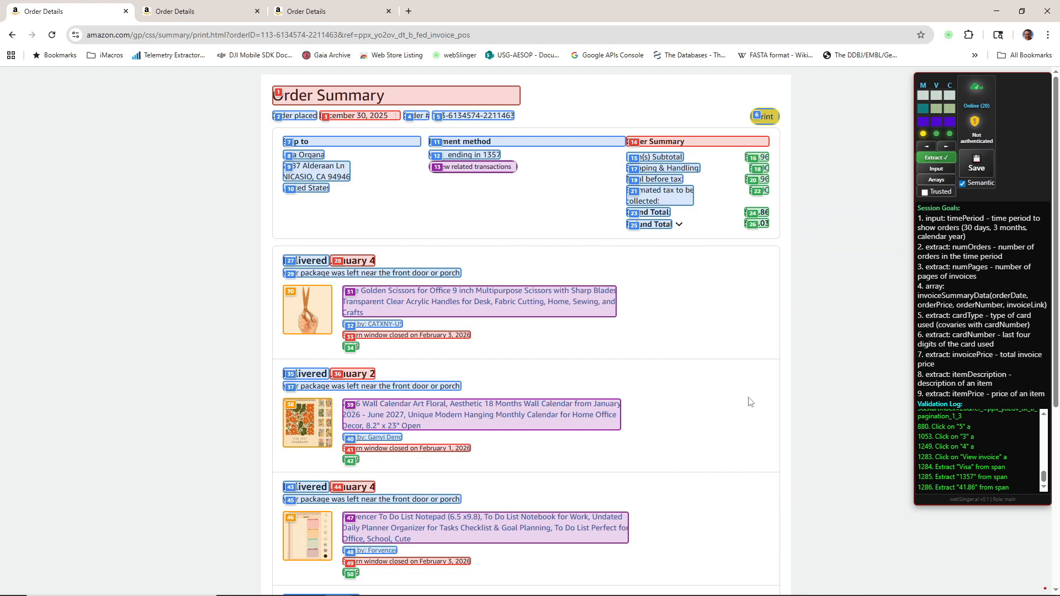
- Record extractions of the Rose Golden Scissors item's title as direct text and its price as numeric direct text
click(482, 307)
click(501, 341)
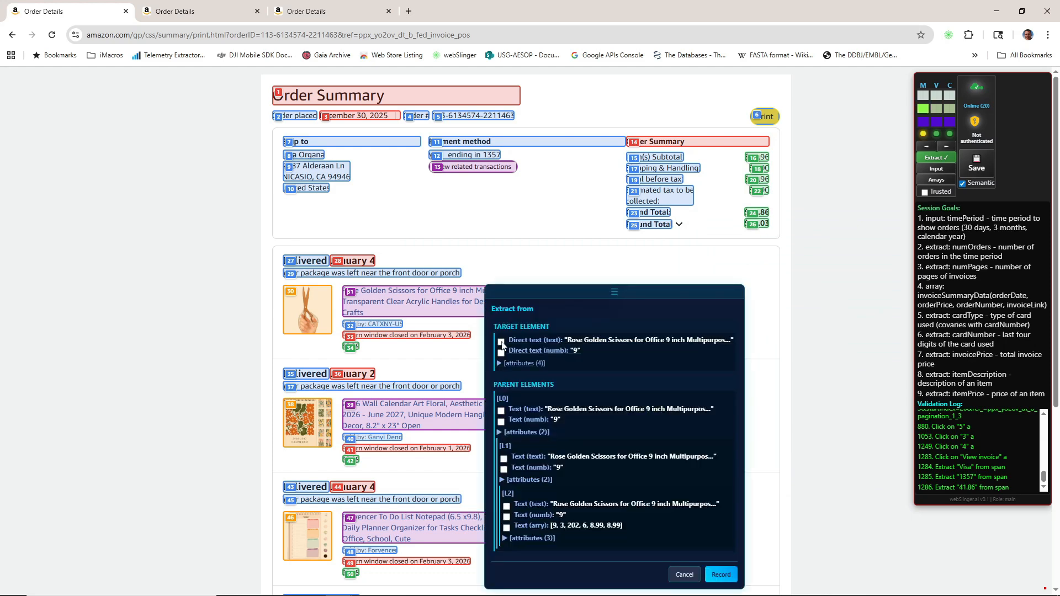
click(721, 575)
click(354, 348)
click(374, 332)
click(579, 574)
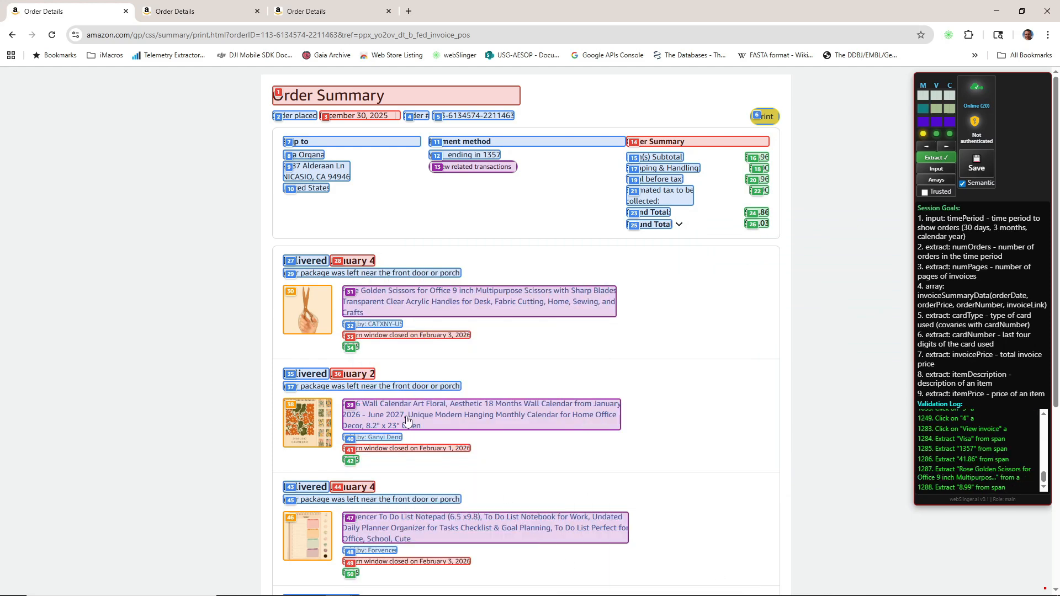
- Record extractions of the 2026 Wall Calendar item's title as direct text and its price as numeric direct text
click(408, 418)
click(425, 309)
click(647, 574)
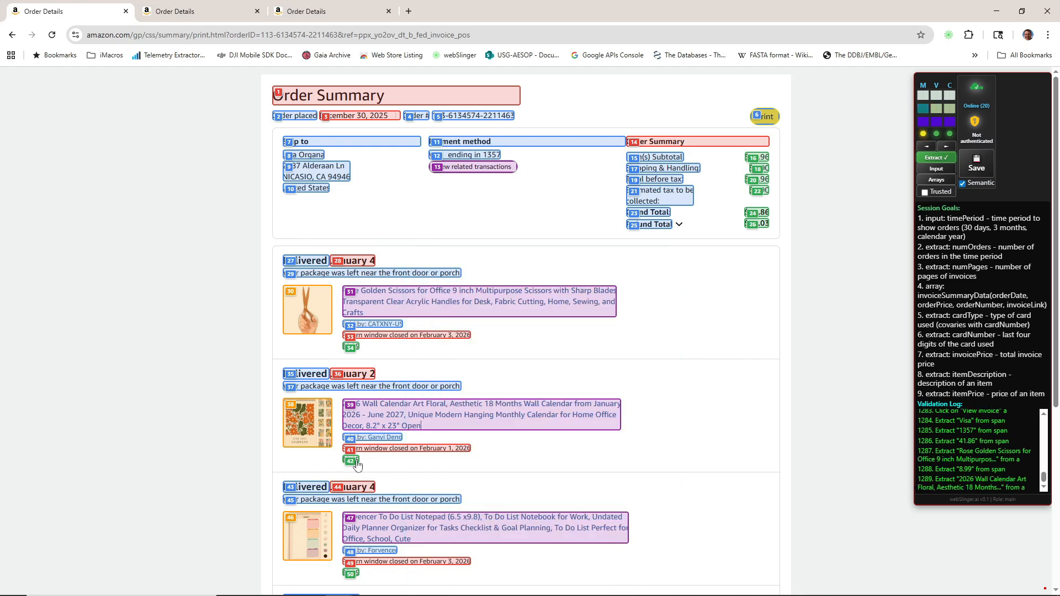
click(357, 461)
click(376, 199)
click(582, 442)
- Record extractions of the Forvencer To Do List Notepad's title as direct text and its price as numeric direct text
scroll(580, 431, down, 4)
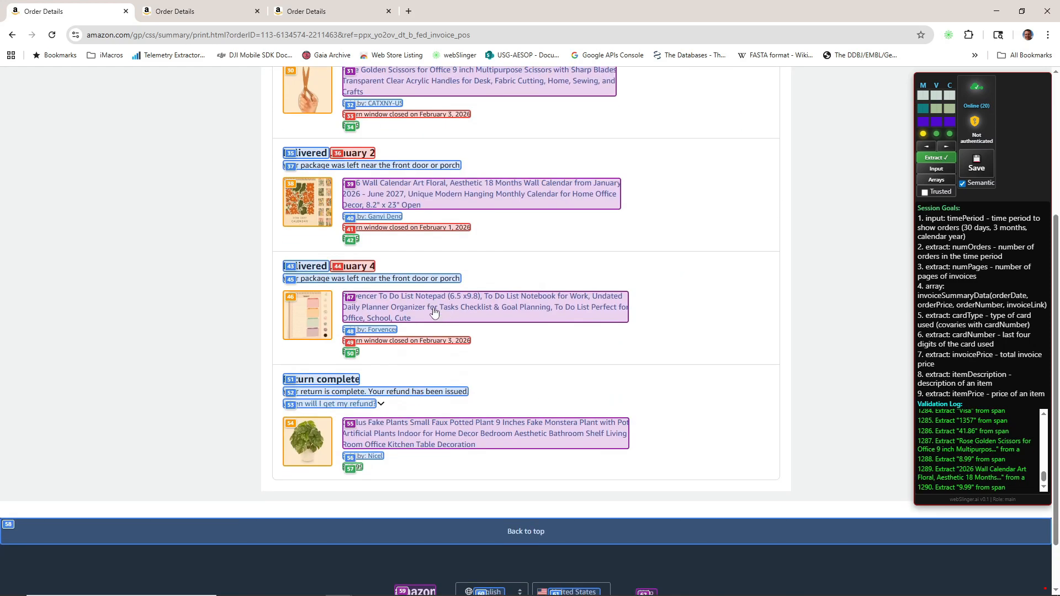
click(436, 307)
click(452, 308)
click(670, 574)
click(356, 352)
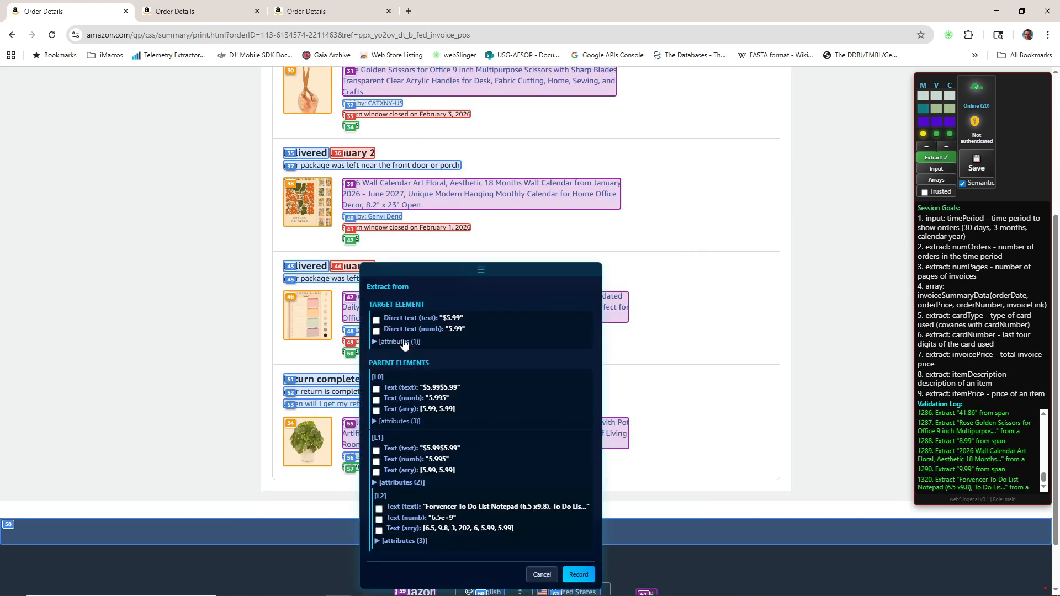
click(579, 574)
- Record extractions of the returned GnFlus fake plant's title as direct text and its price as numeric direct text, and end extraction mode
click(404, 431)
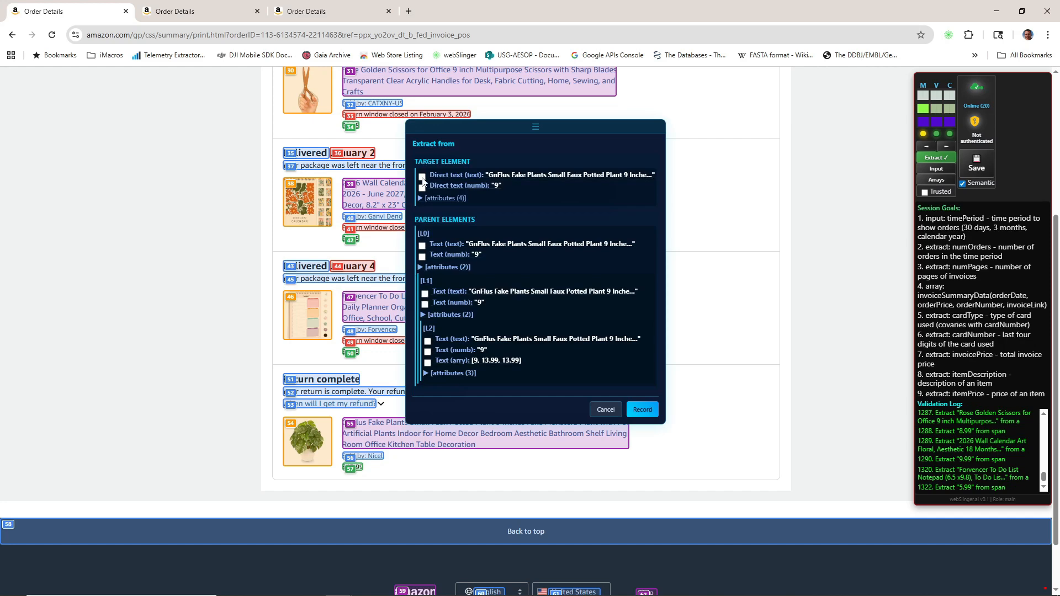
click(422, 178)
click(638, 410)
click(359, 469)
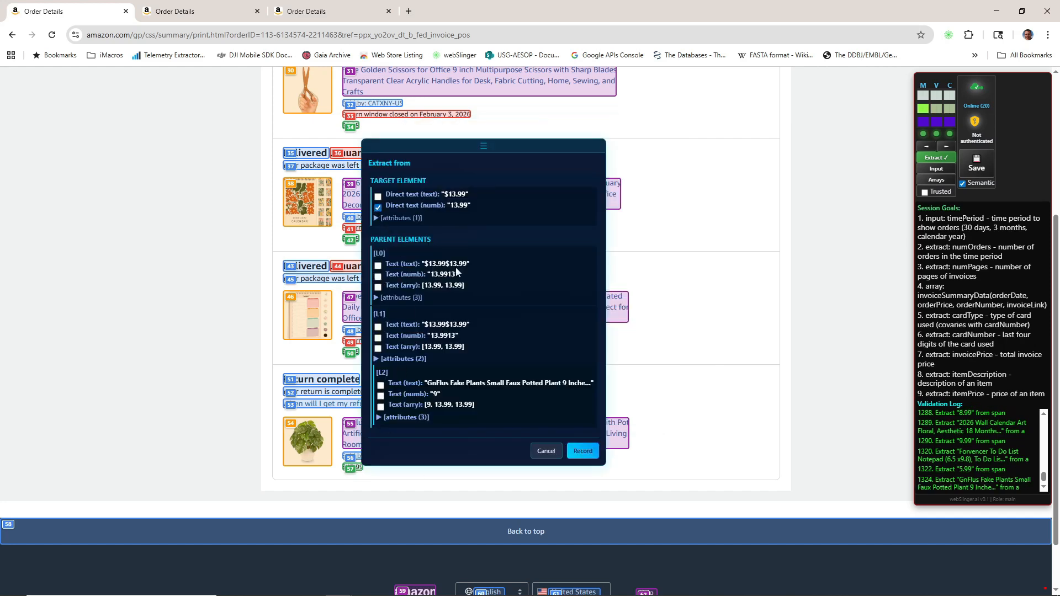
click(580, 451)
click(930, 159)
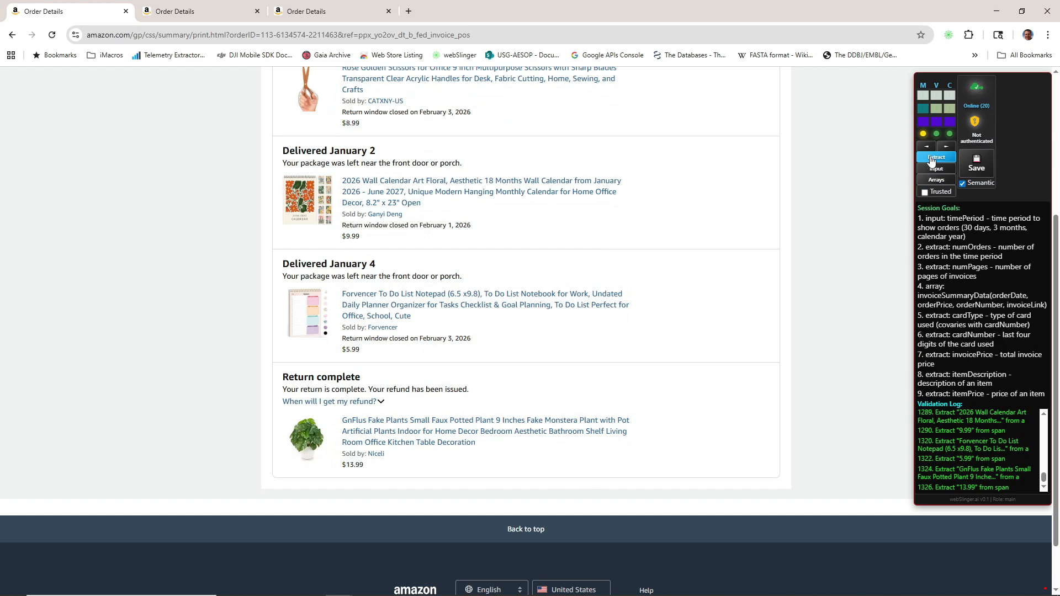
- Save the recorded session map under the name getAmazonInvoiceData
click(975, 165)
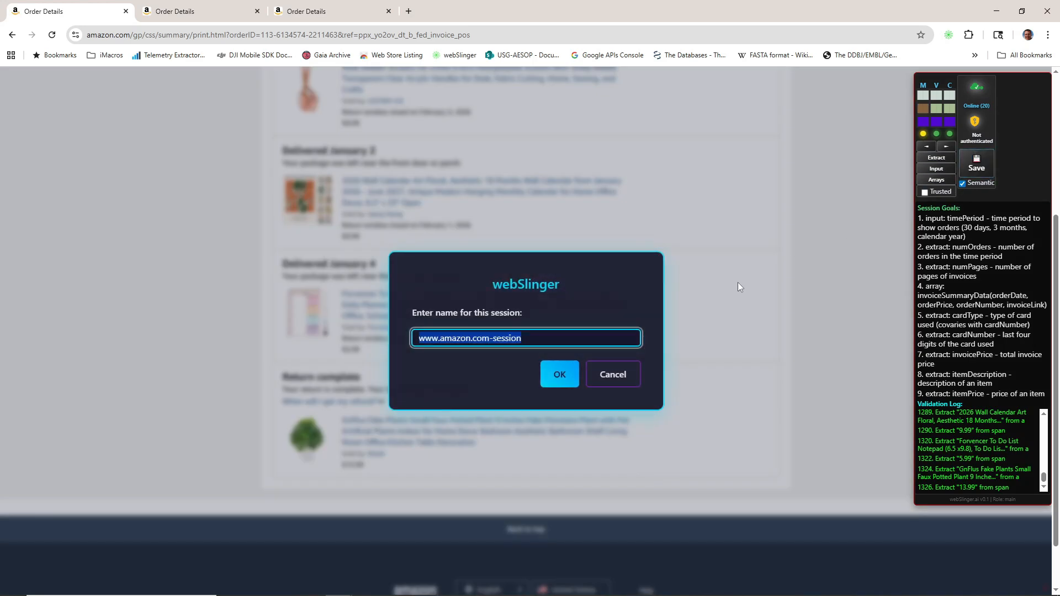
text(getAmazonI)
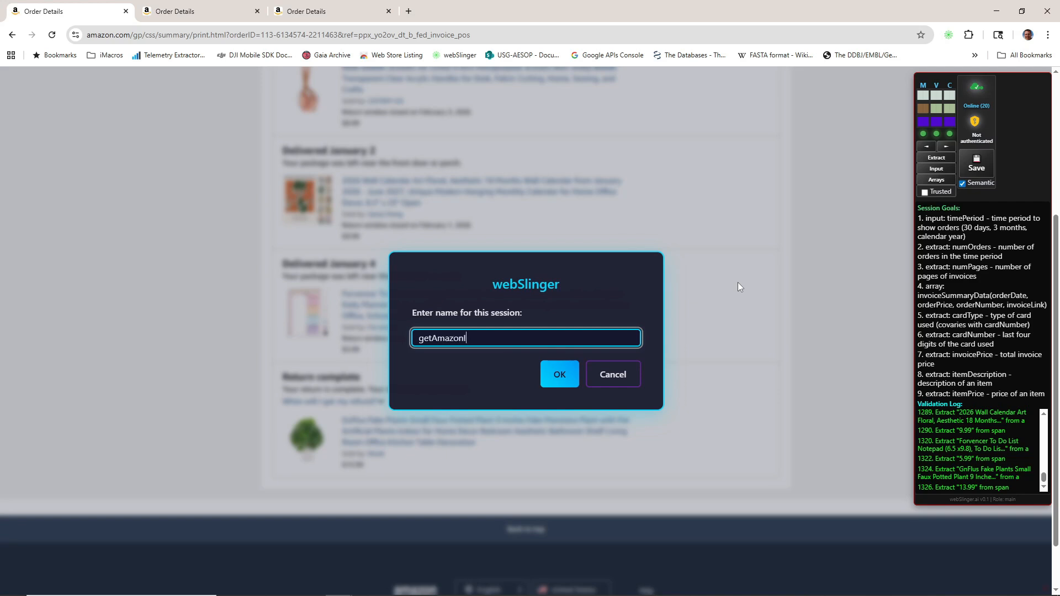
text(nvoiceData)
click(557, 374)
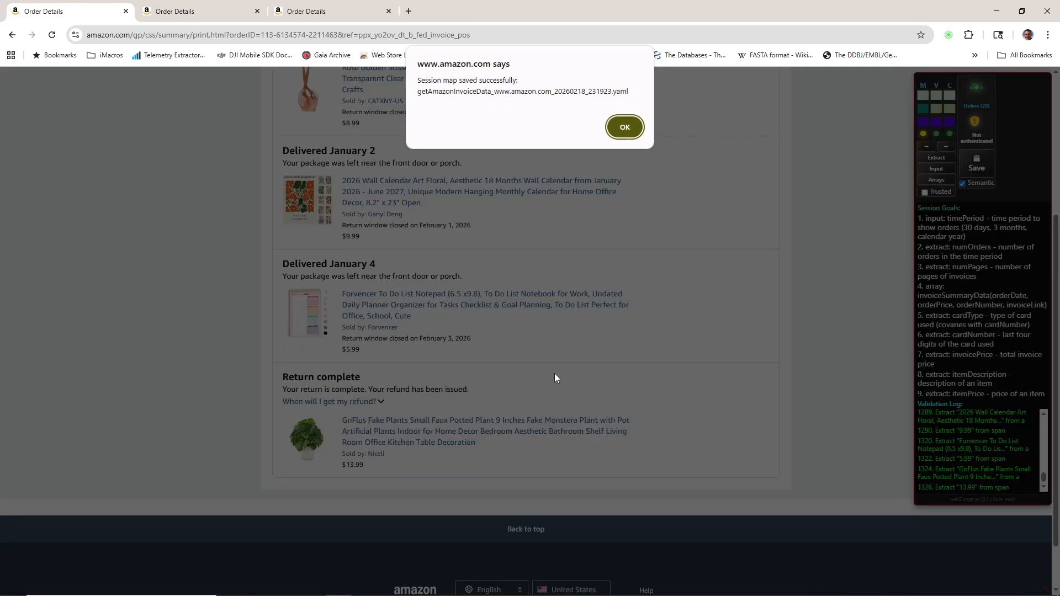
click(622, 127)
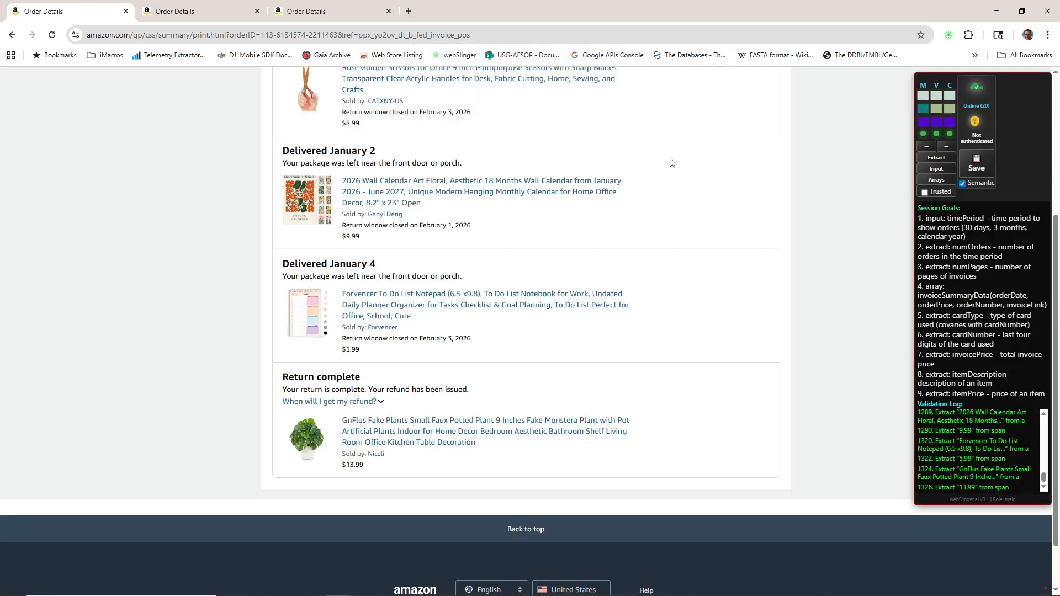
- Open webSlinger's Automation Script Generation Wizard and proceed to the script metadata with the getAmazonInvoiceData session map selected
click(948, 36)
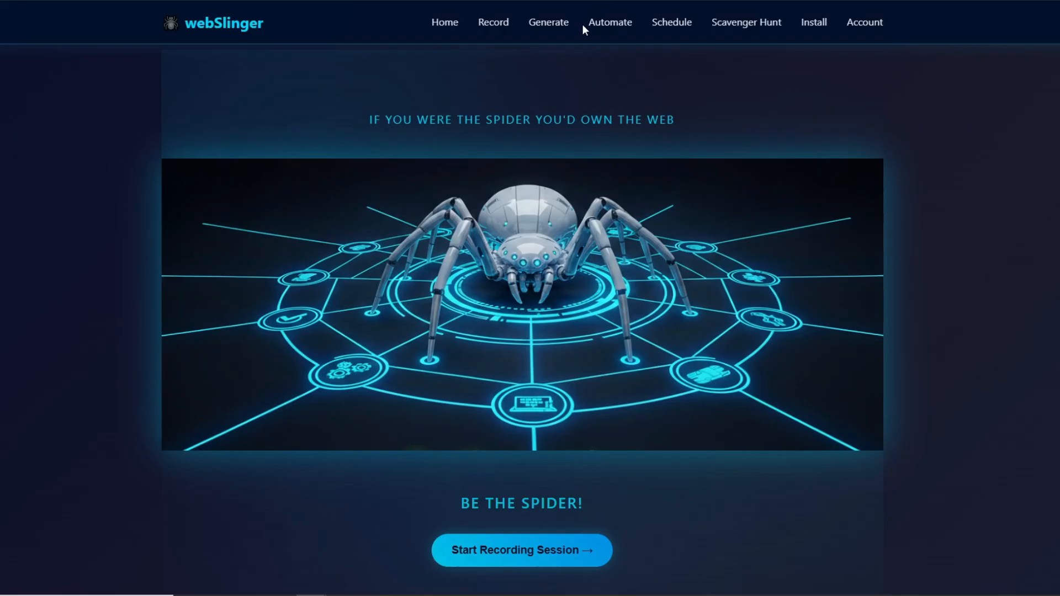
click(544, 25)
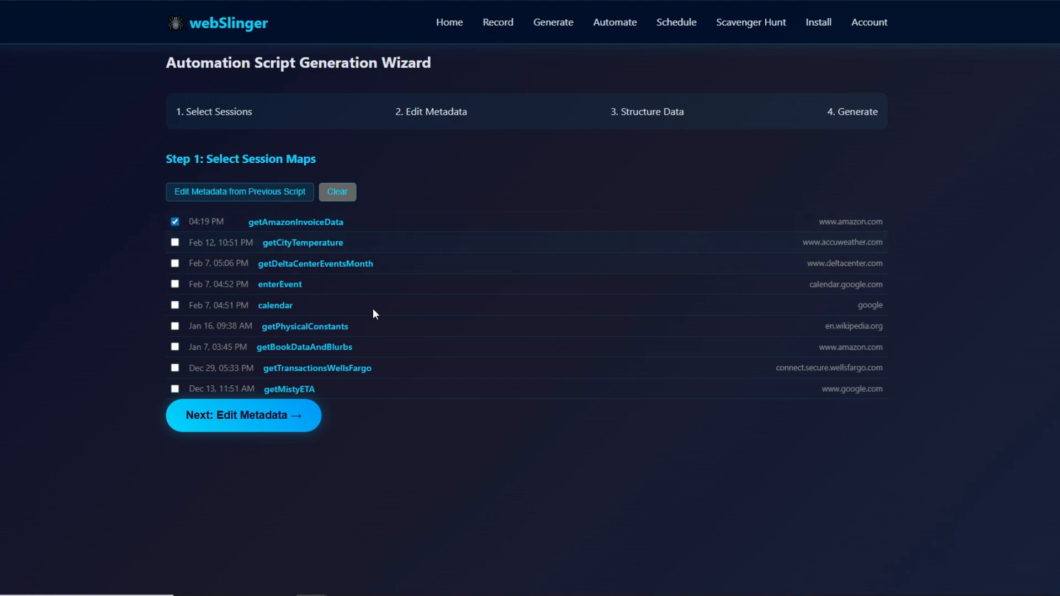
click(266, 420)
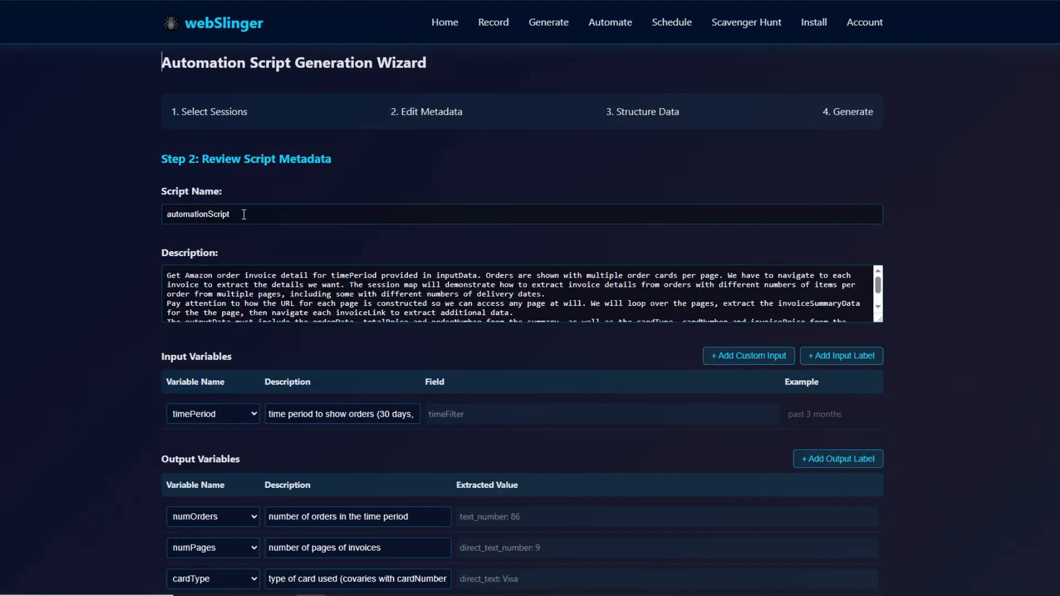
- Name the automation script GetAmazonInvoiceData
drag(243, 214, 124, 221)
text(G)
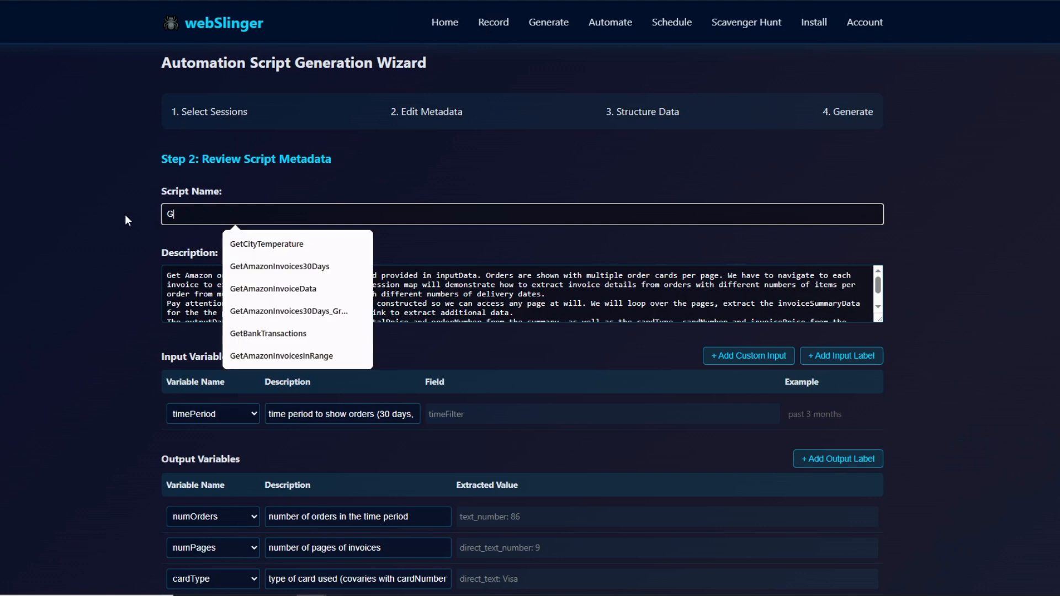
text(etAmazon)
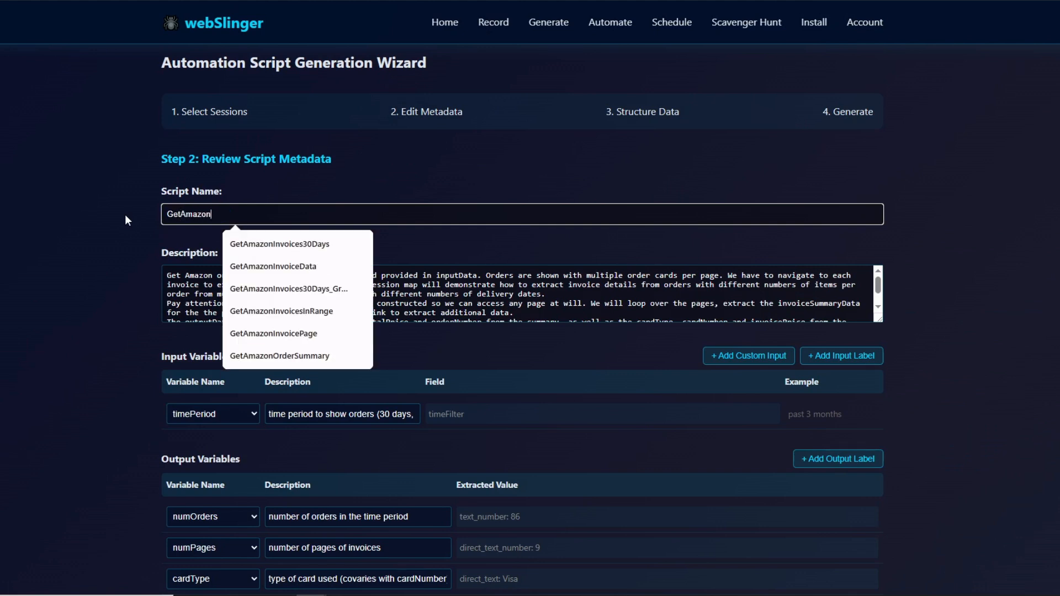
text(InvoiceData)
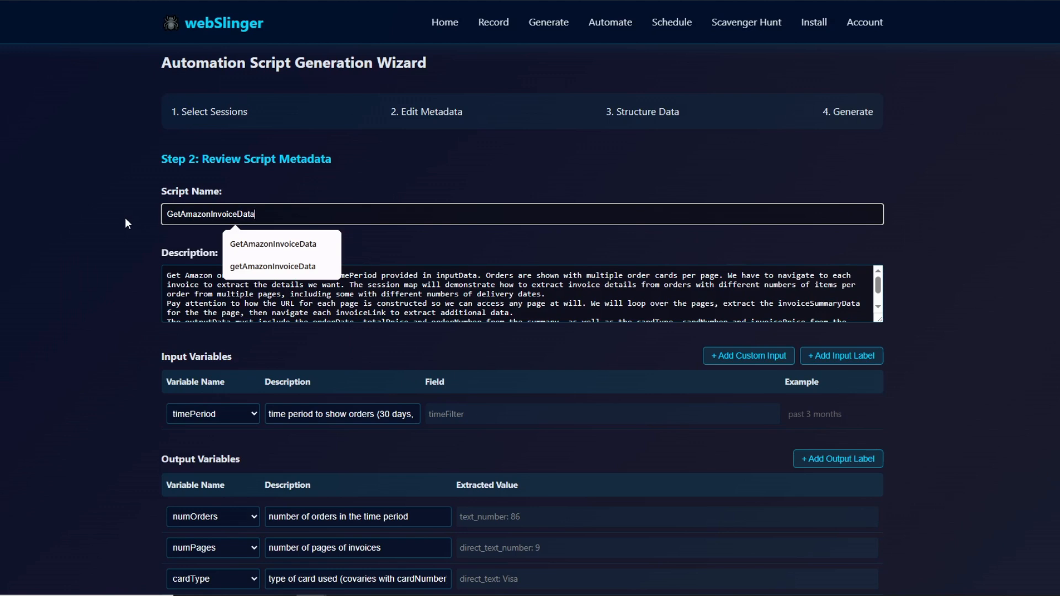
click(128, 254)
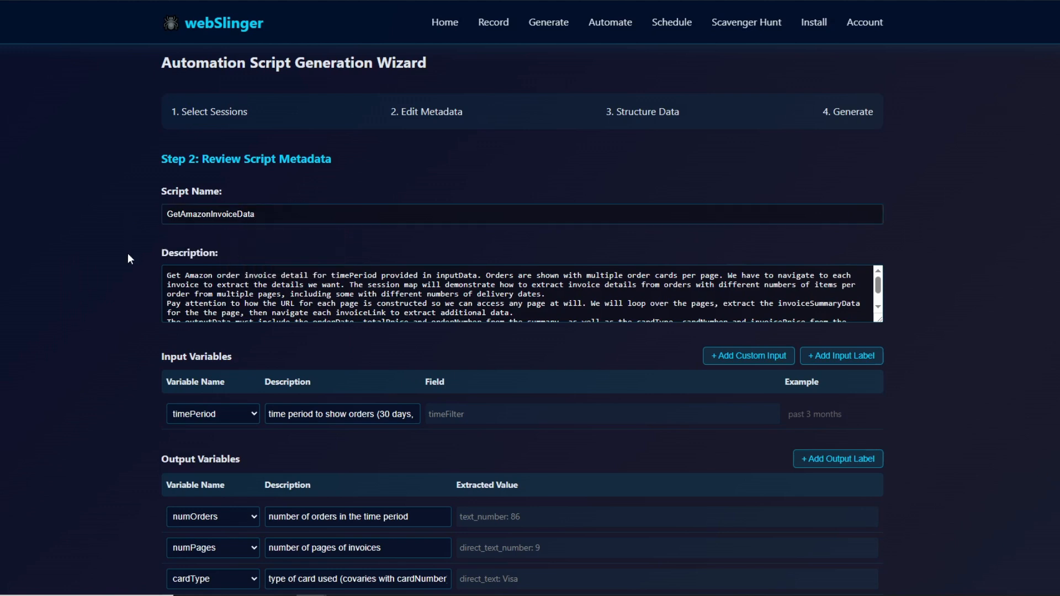
- Review the script's input variables, output variables and the invoiceSummaryData array columns
scroll(135, 299, down, 2)
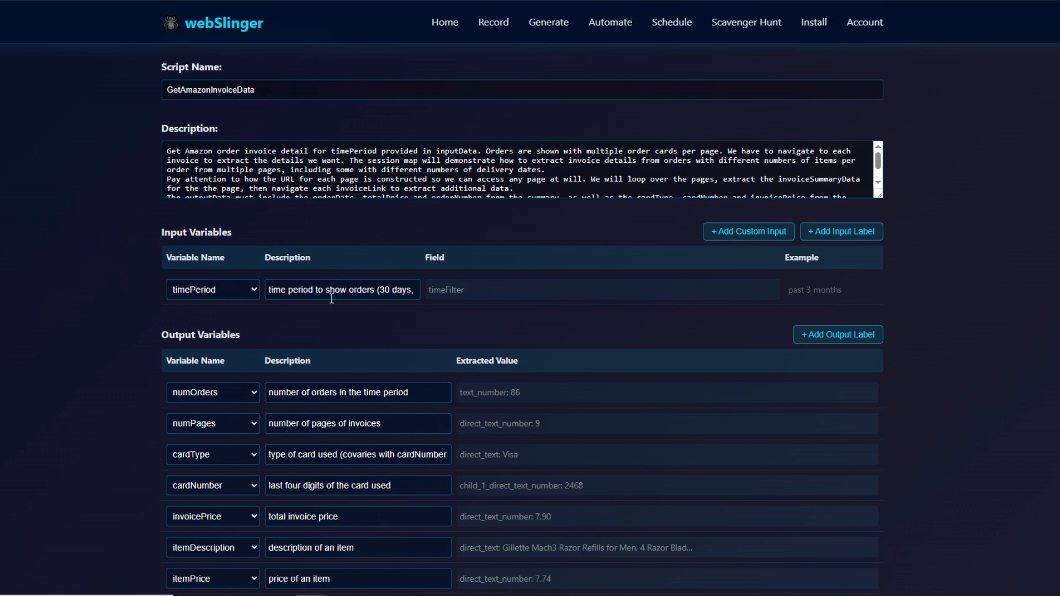
scroll(323, 298, down, 1)
scroll(286, 297, down, 1)
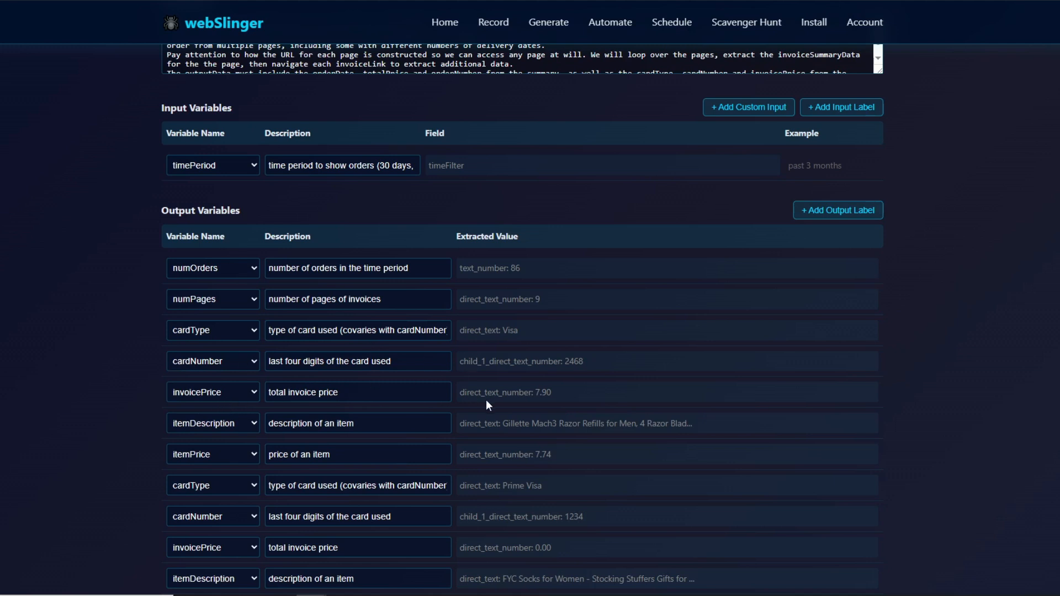
scroll(484, 403, down, 3)
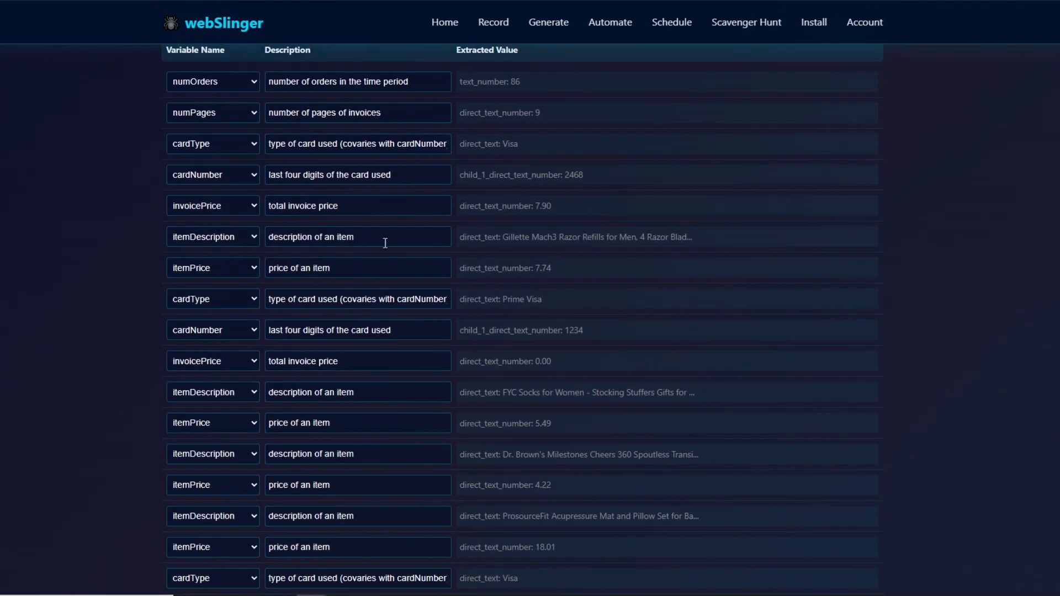
scroll(443, 266, down, 2)
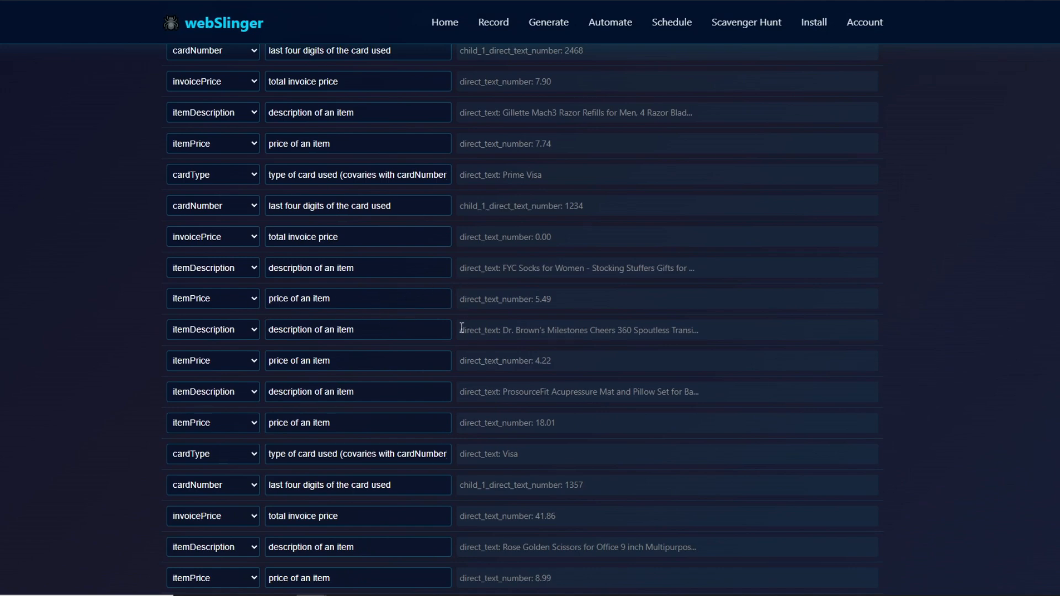
scroll(459, 327, down, 3)
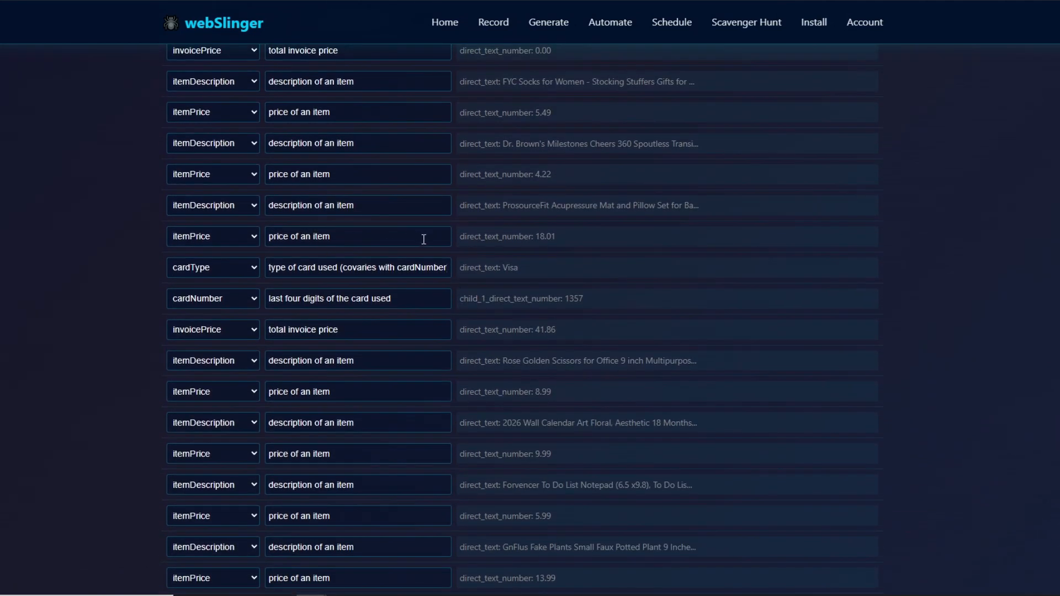
scroll(420, 245, down, 1)
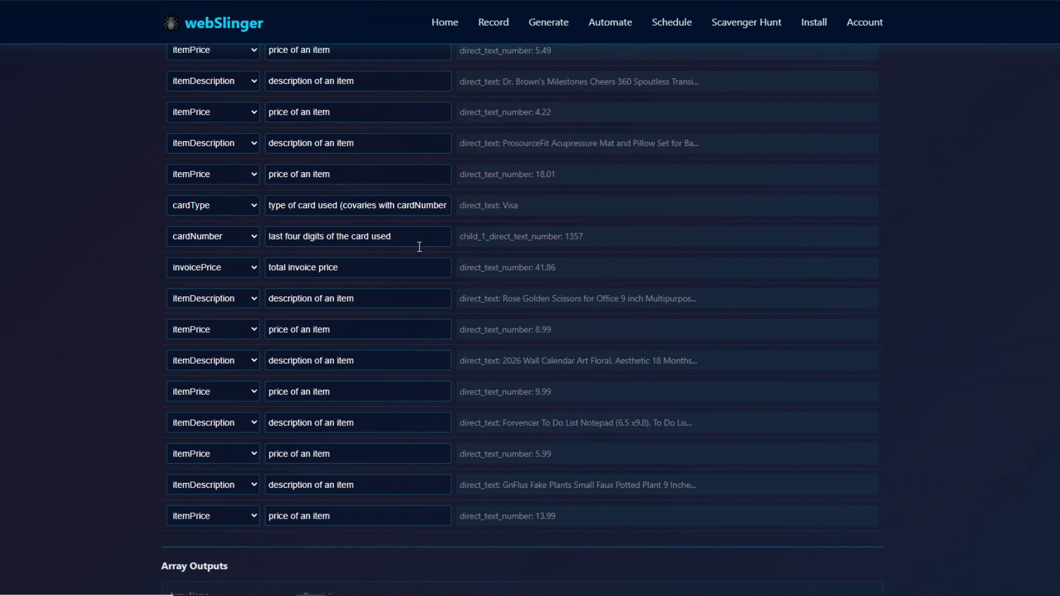
scroll(420, 246, down, 1)
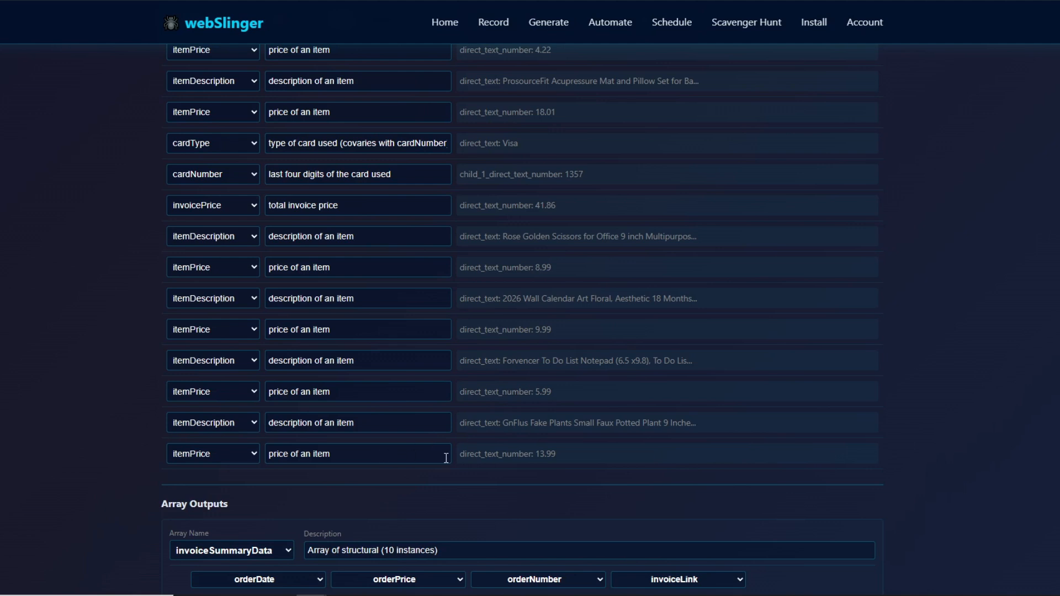
scroll(447, 455, down, 2)
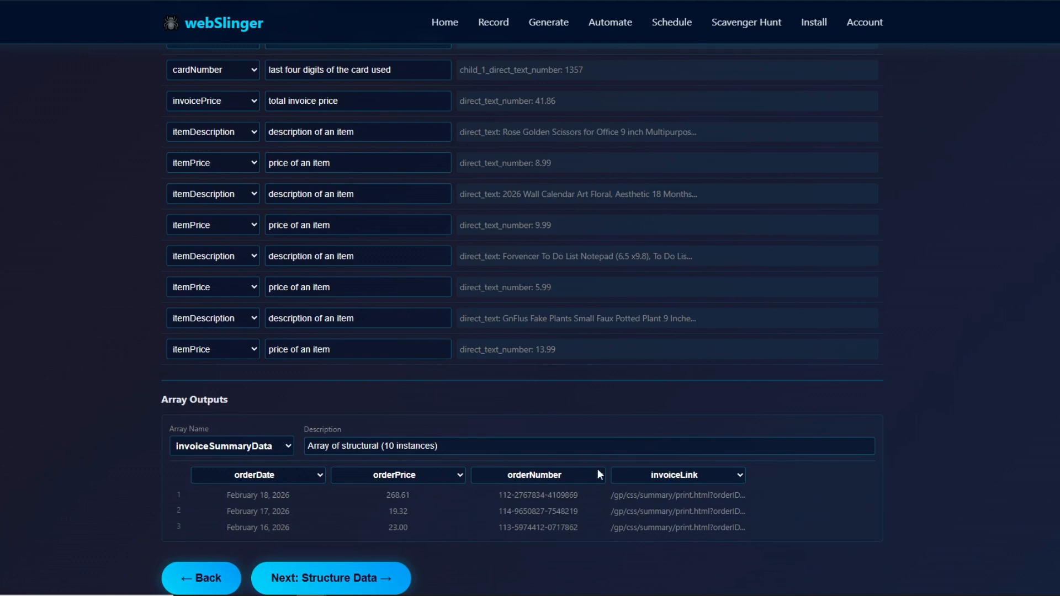
- Generate the script with timePeriod as a plain, non-array input and download the example input data template
click(342, 577)
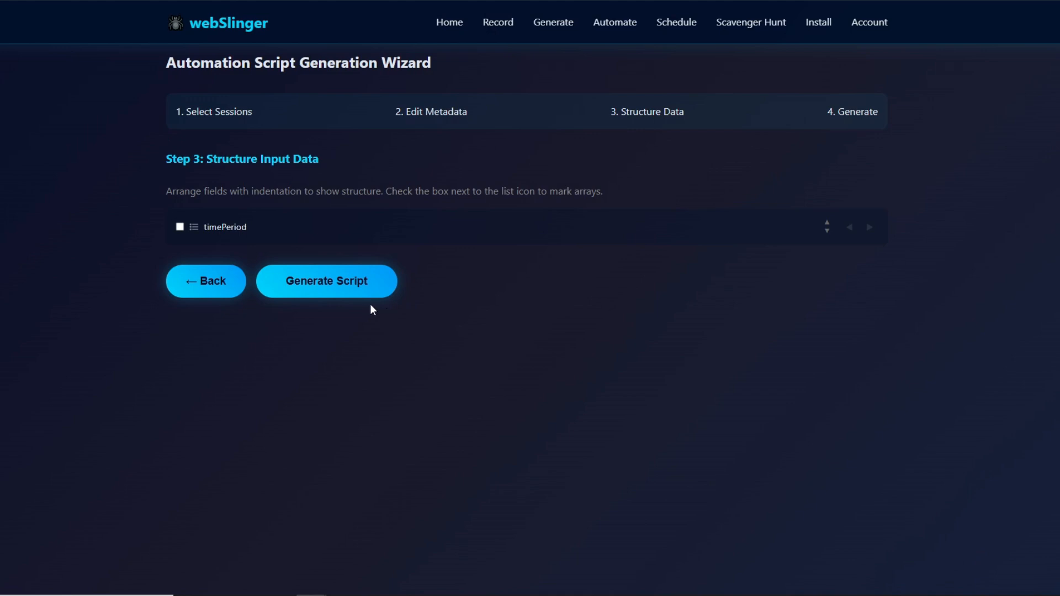
click(327, 278)
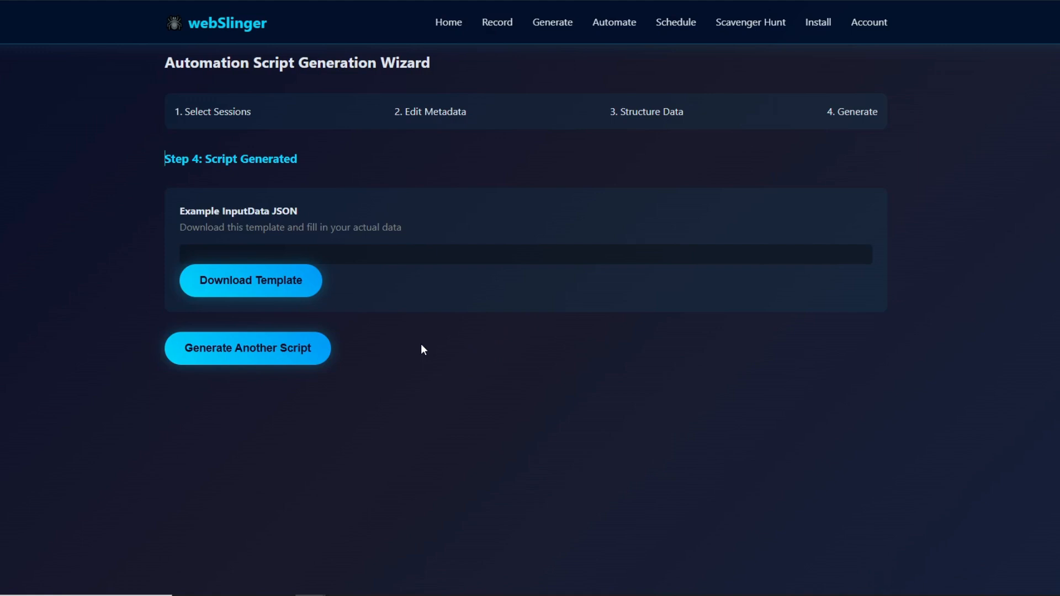
click(260, 280)
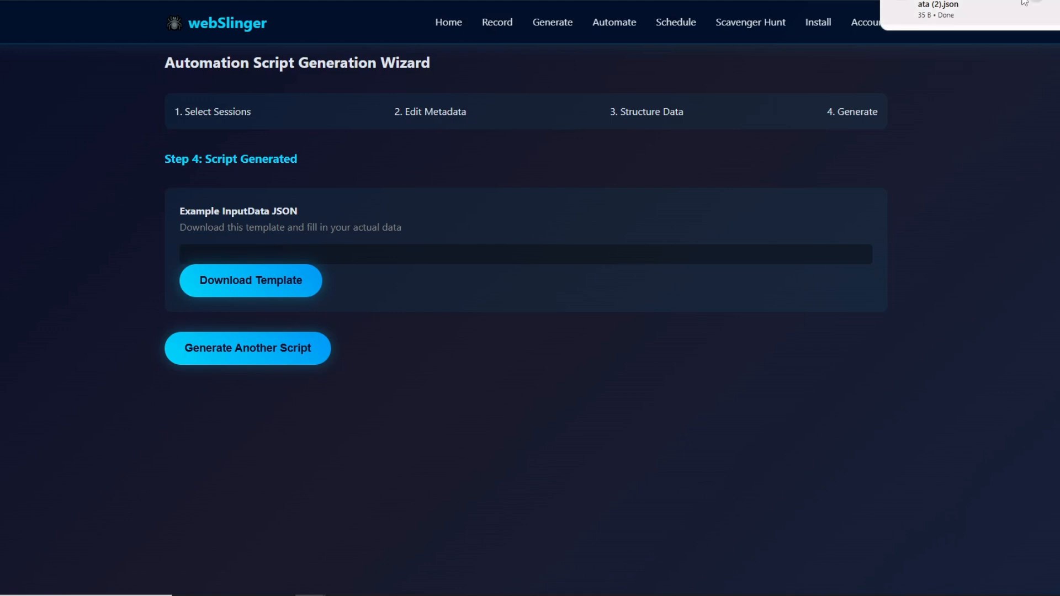
- Open the downloaded template in Notepad++ and save it as 3MonthTimePeriod.json in the automationData folder, replacing the existing file
click(990, 3)
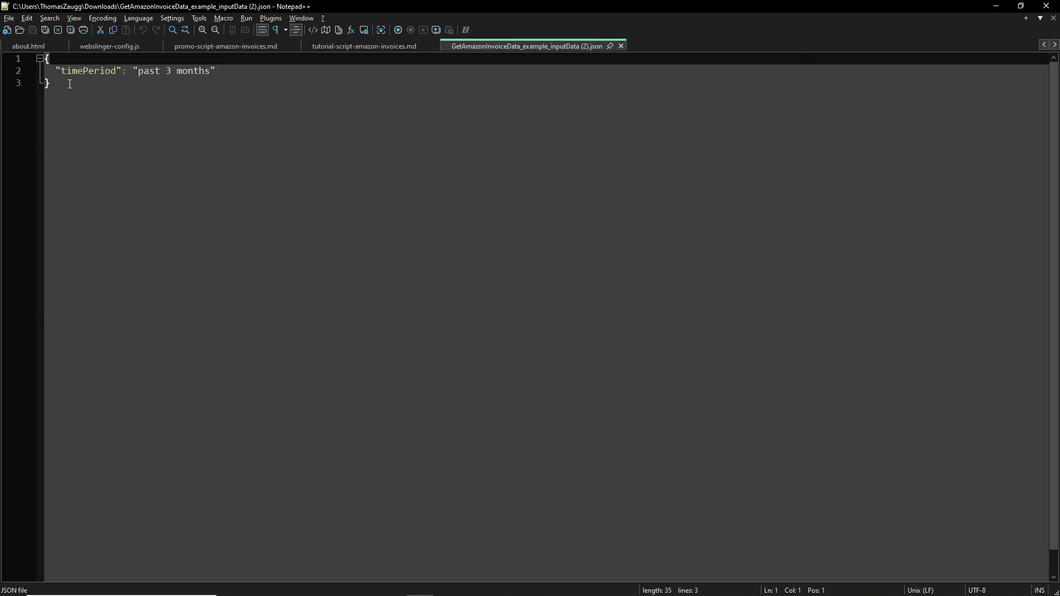
click(9, 18)
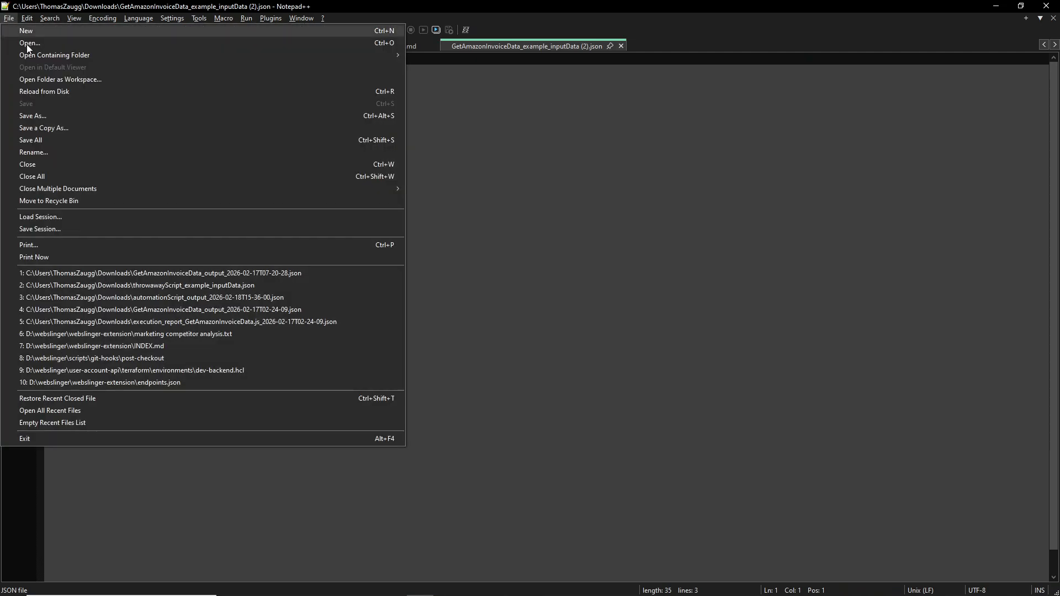
click(39, 116)
click(149, 263)
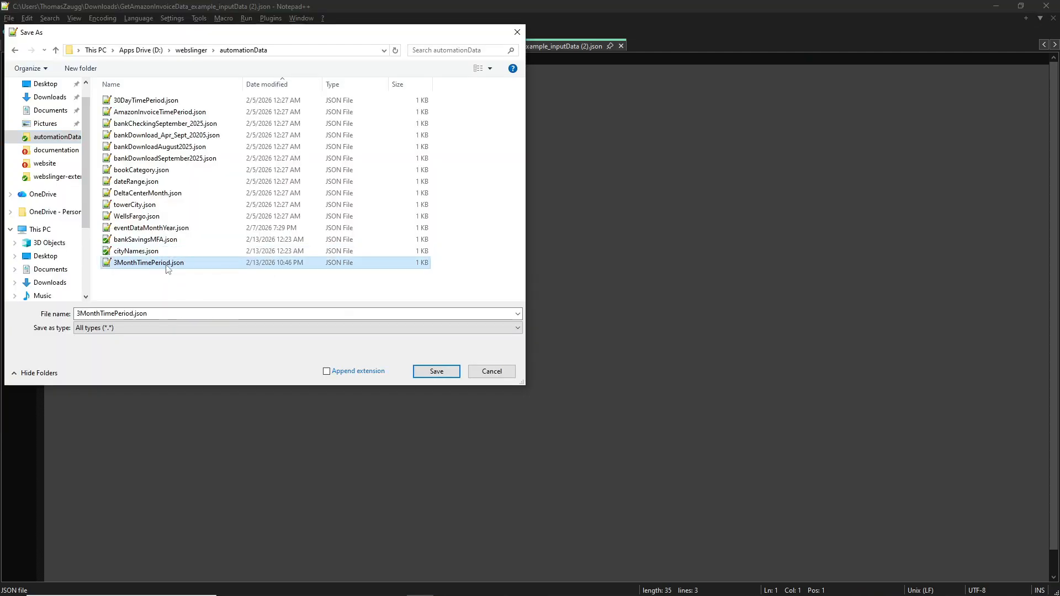
click(435, 373)
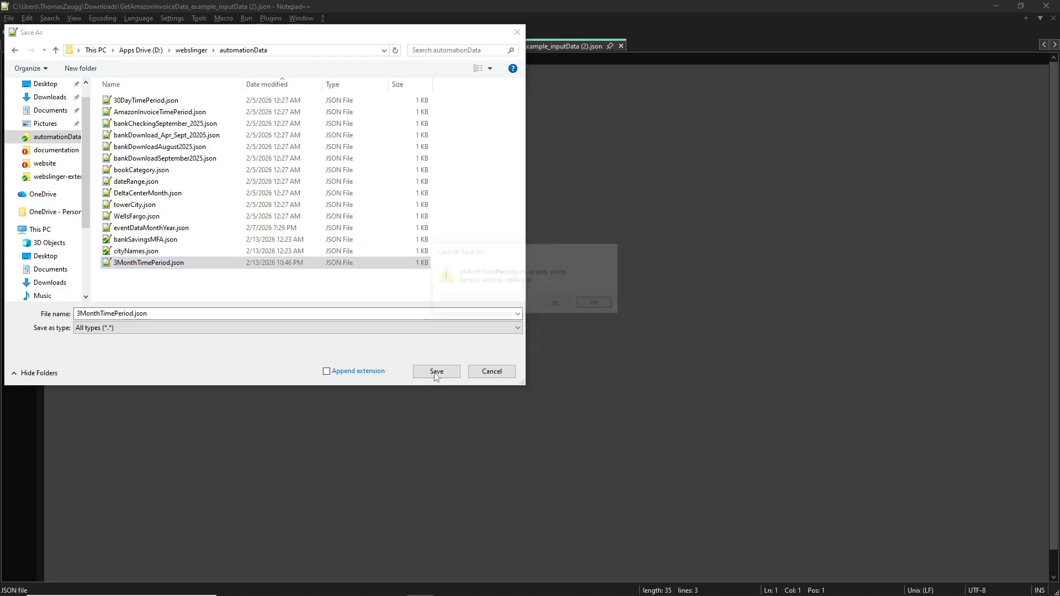
click(557, 304)
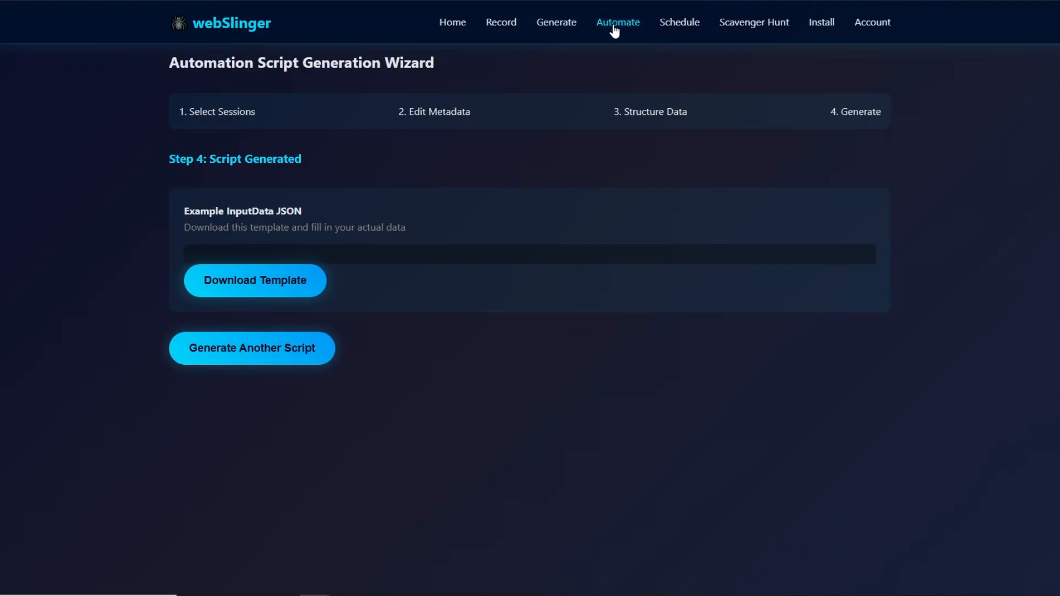
- Return to webSlinger and choose GetAmazonInvoiceData.js as the automation script to run
click(614, 28)
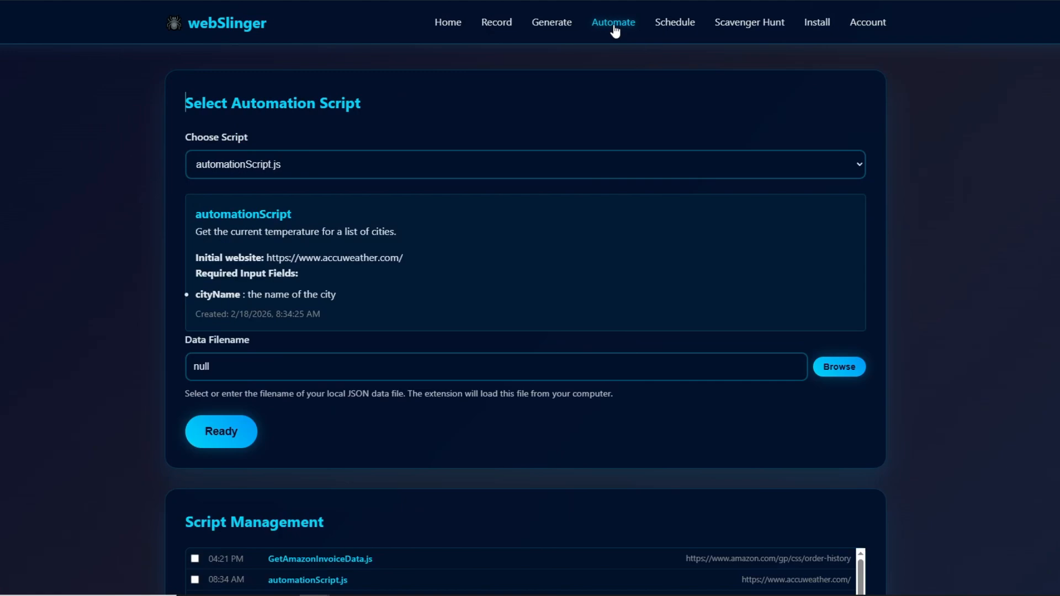
click(591, 162)
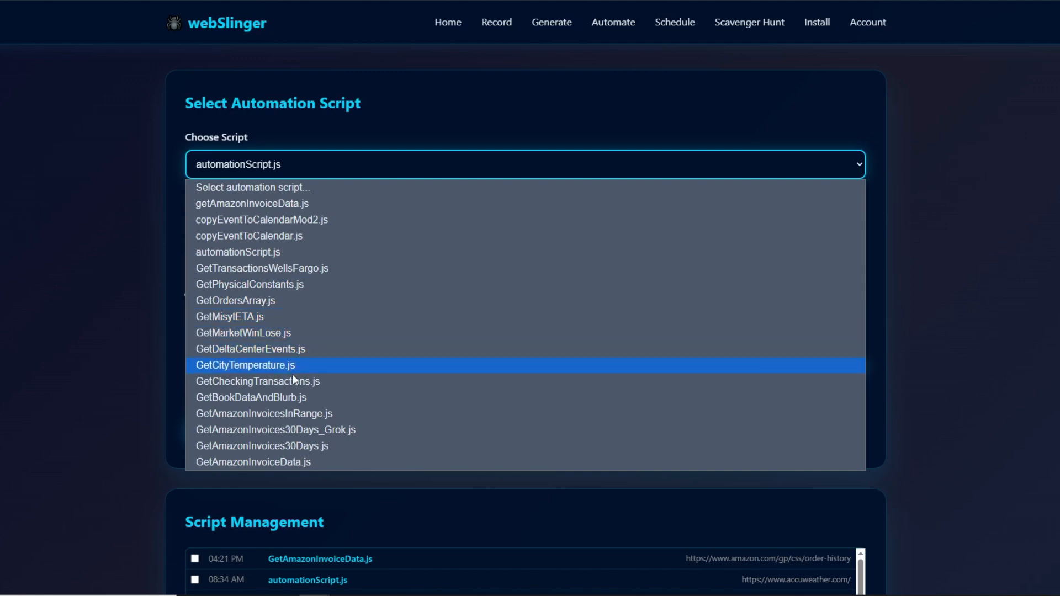
click(279, 463)
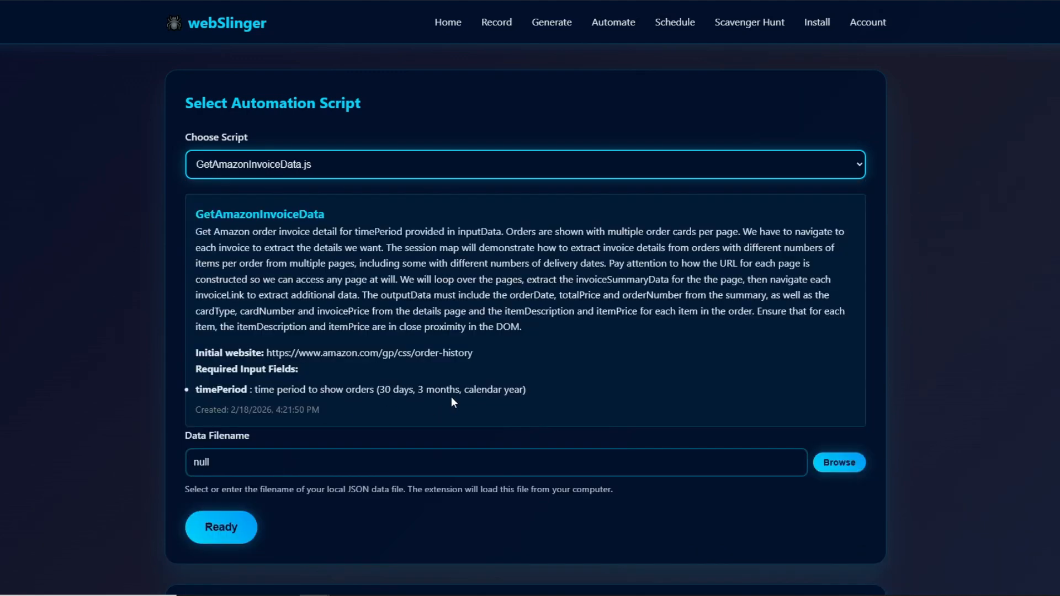
- Load 3MonthTimePeriod.json as the script's data file and ready the automation for its run
click(823, 463)
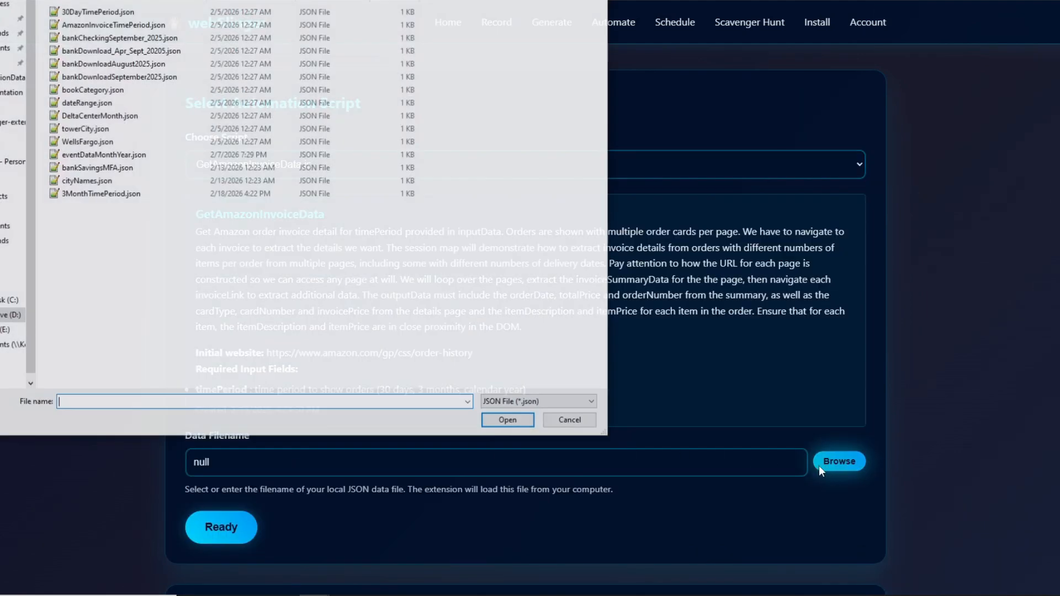
click(100, 194)
click(505, 421)
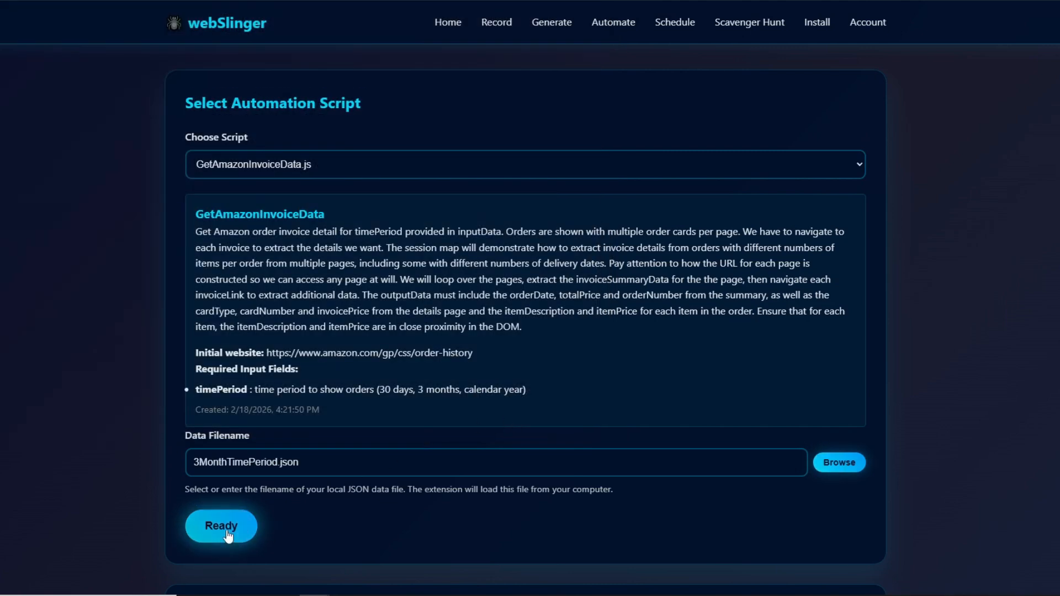
click(227, 535)
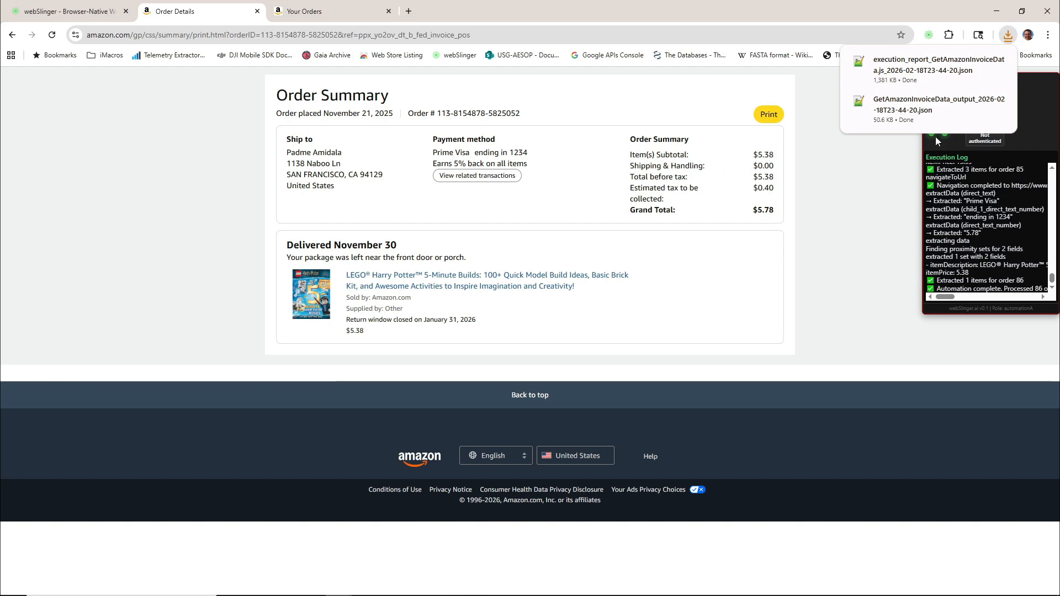
- Open the downloaded GetAmazonInvoiceData output JSON in Notepad++ and examine the extracted orders, card details, invoice prices and items through to the end
click(928, 105)
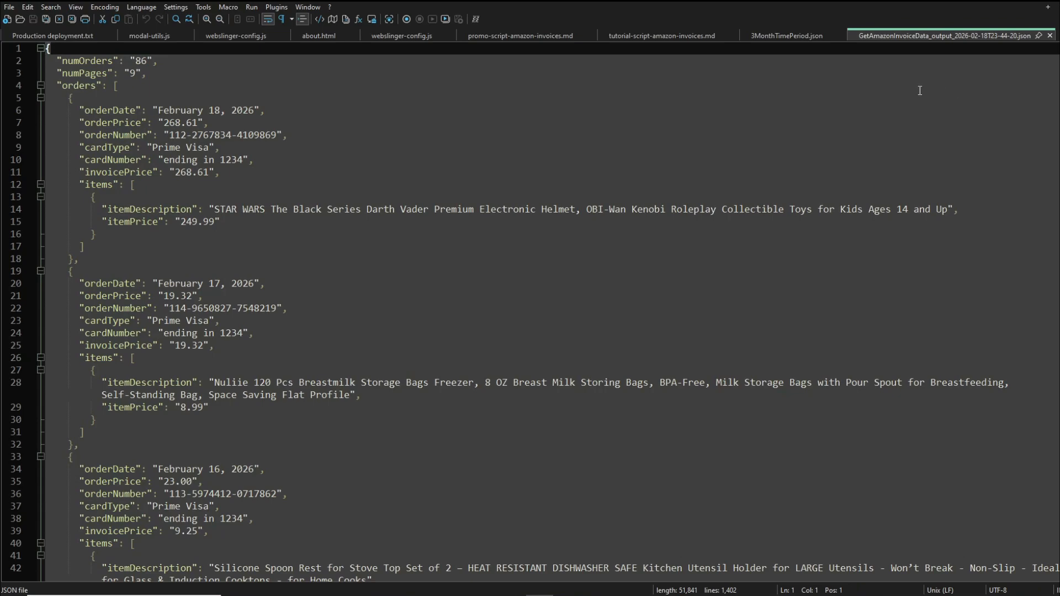
scroll(713, 72, down, 8)
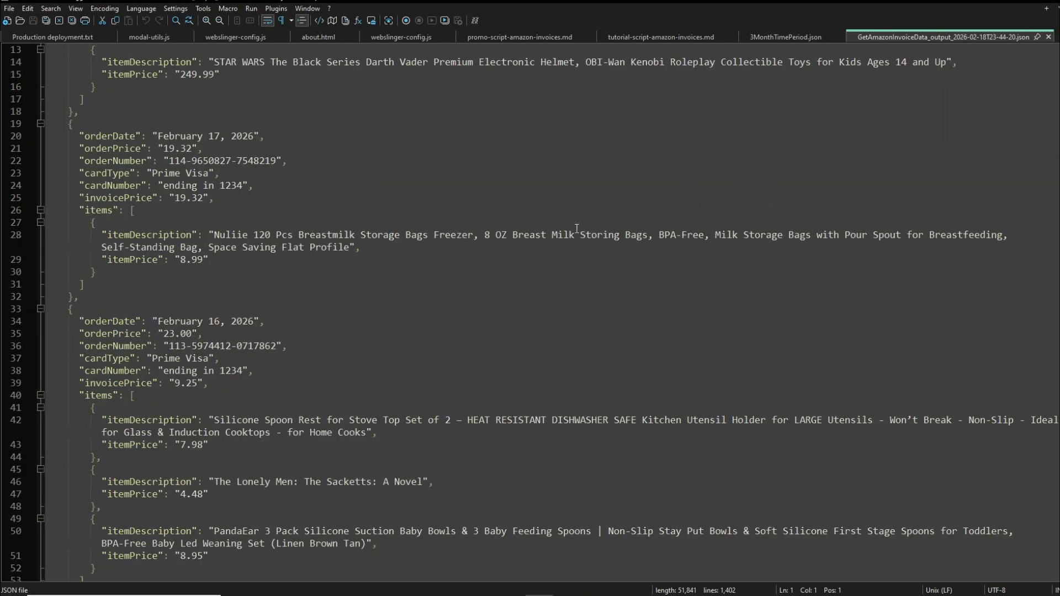
scroll(578, 173, down, 9)
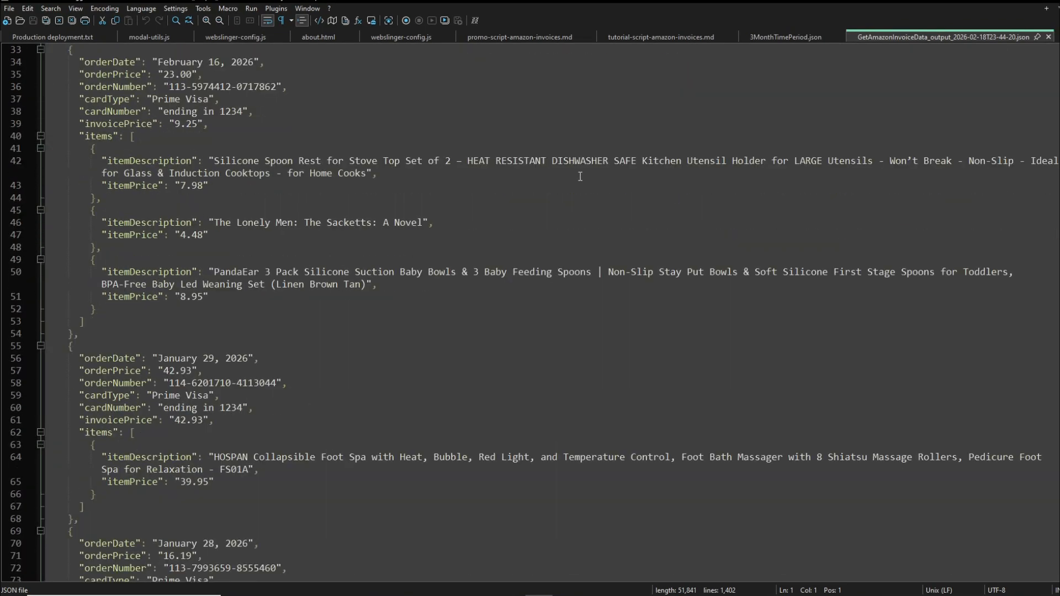
scroll(578, 178, down, 19)
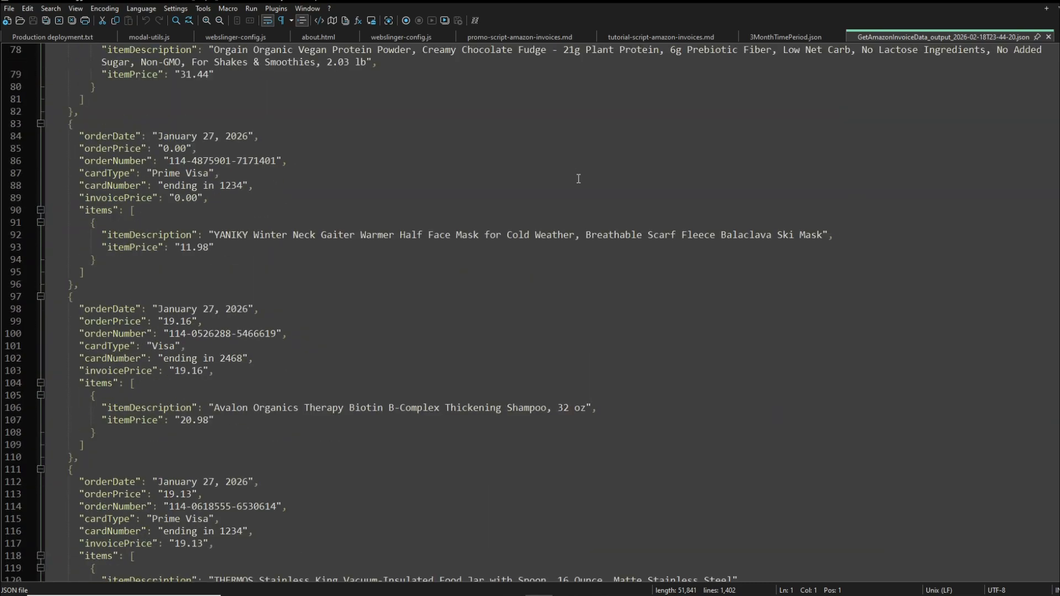
scroll(579, 179, down, 20)
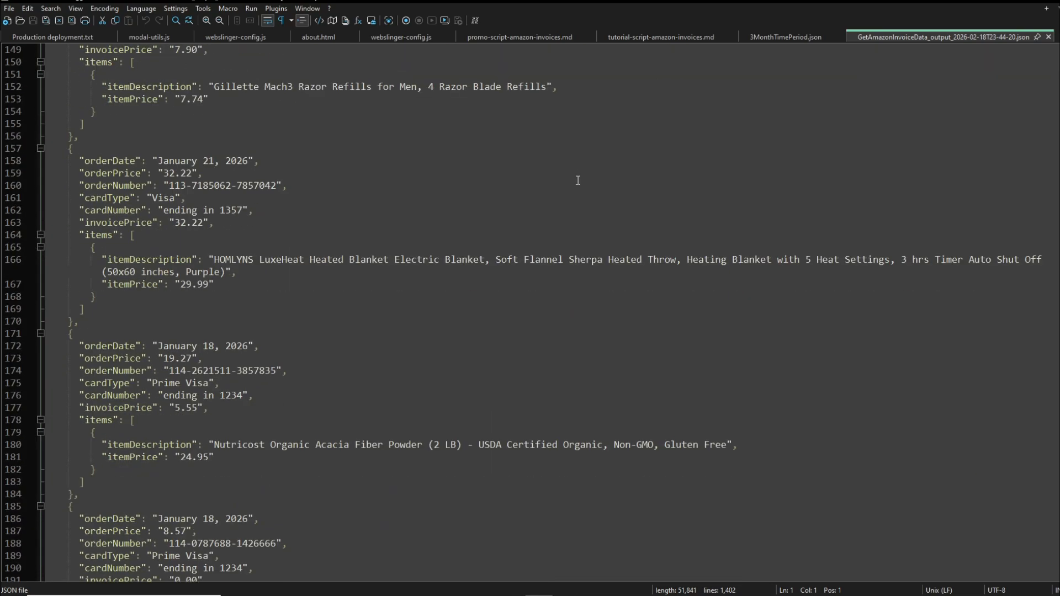
scroll(578, 181, down, 19)
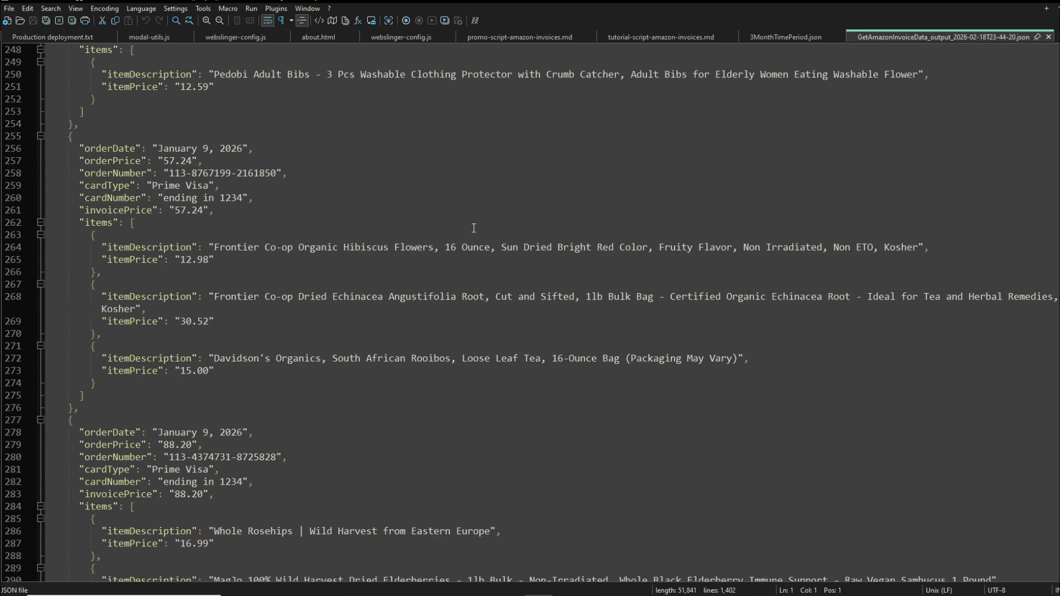
scroll(408, 241, down, 8)
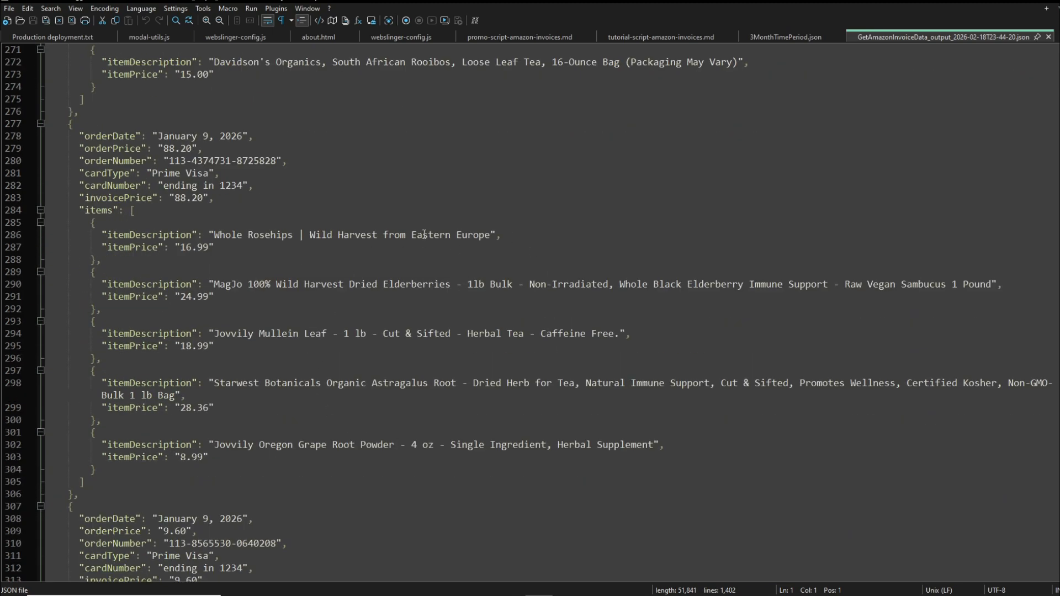
scroll(392, 347, down, 3)
scroll(409, 347, down, 13)
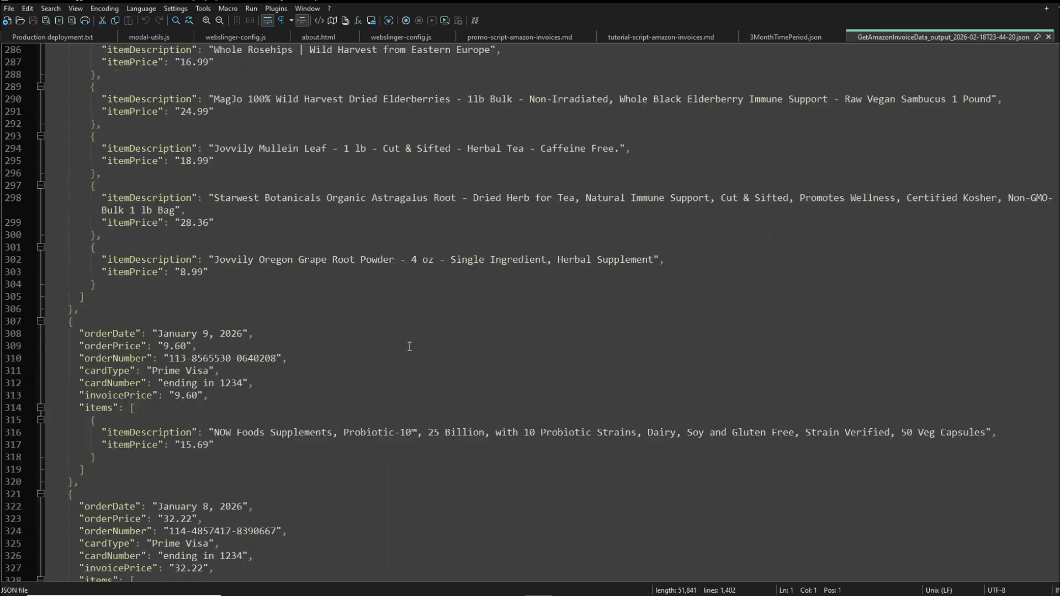
scroll(410, 347, down, 20)
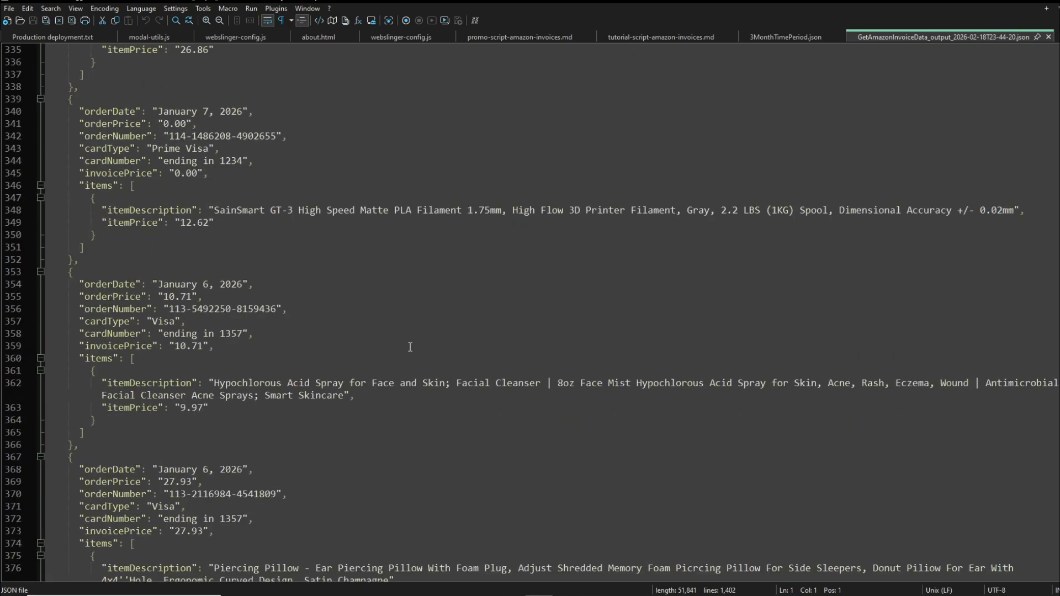
scroll(411, 346, down, 20)
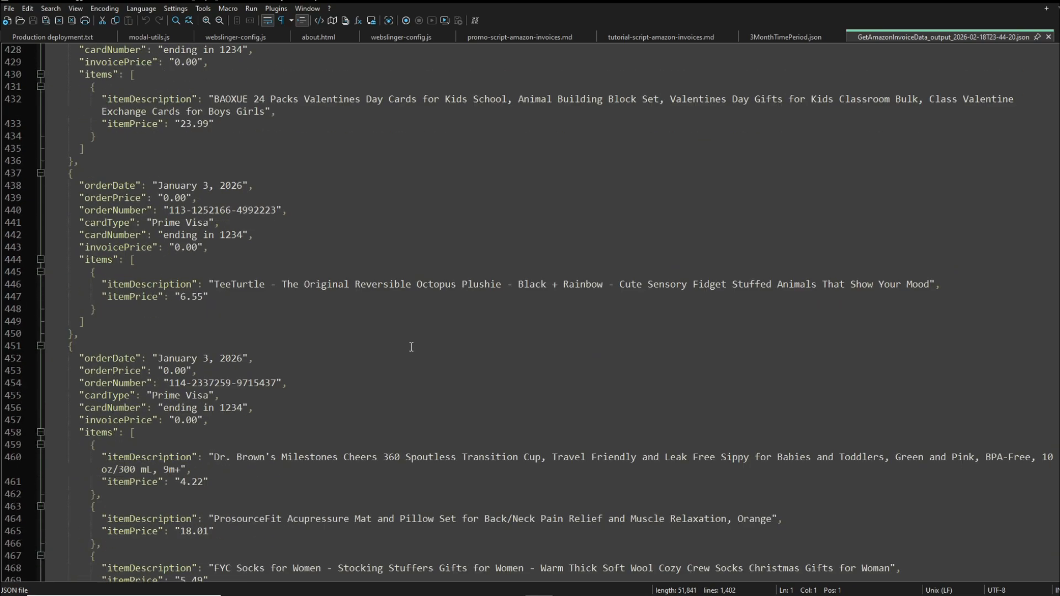
scroll(453, 344, down, 6)
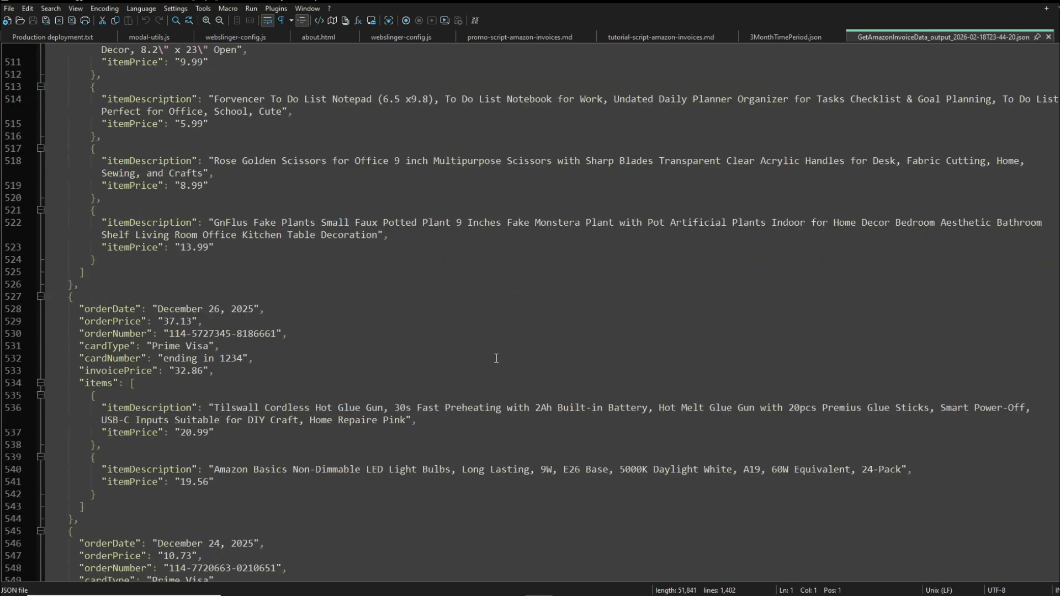
scroll(530, 311, down, 20)
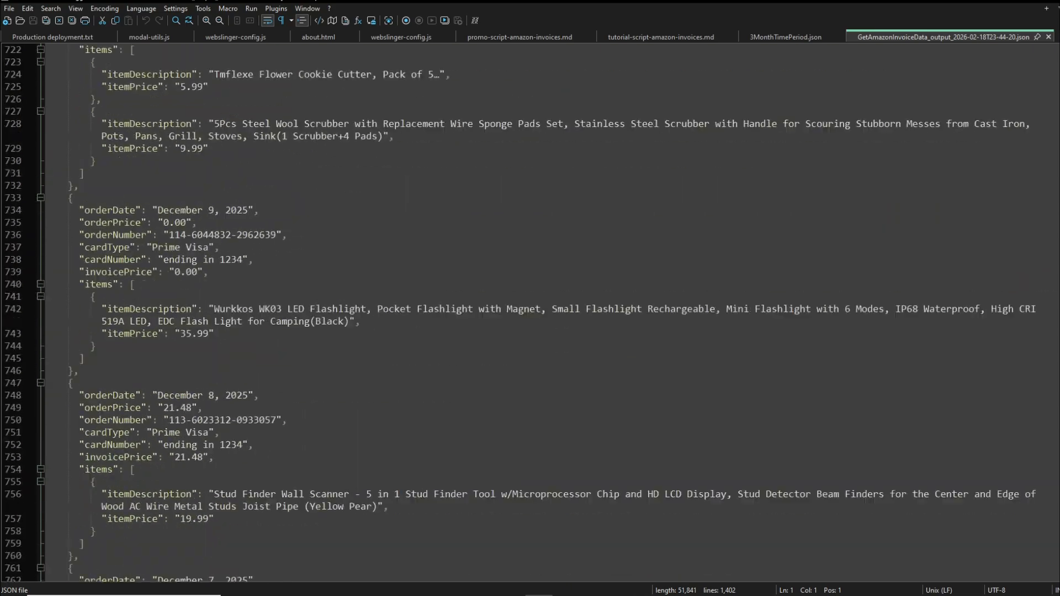
scroll(530, 312, down, 20)
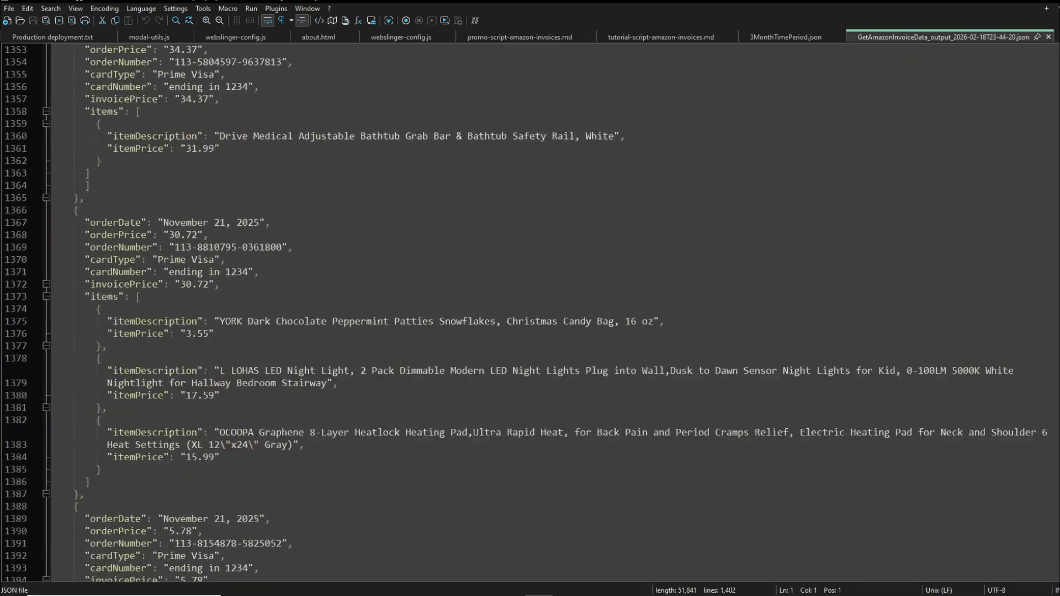